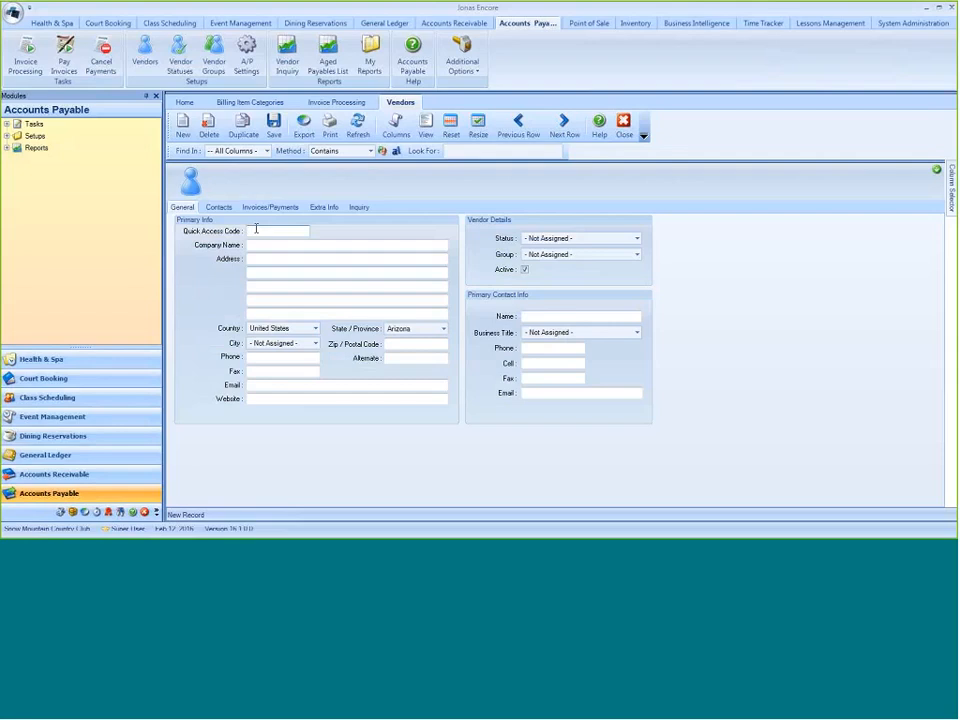
- Enter ABCCO as the new vendor's quick access code and ABC Company as the company name
{"action": "type", "text": "A100"}
{"action": "key", "text": "BackSpace"}
{"action": "key", "text": "BackSpace"}
{"action": "key", "text": "BackSpace"}
{"action": "type", "text": "BCCO"}
{"action": "key", "text": "Tab"}
{"action": "type", "text": "ABC Company"}
- Enter the vendor's street address on the first address line
{"action": "key", "text": "Tab"}
{"action": "type", "text": "123 Main Stee"}
{"action": "key", "text": "BackSpace"}
{"action": "key", "text": "BackSpace"}
{"action": "type", "text": "ret"}
{"action": "type", "text": "t"}
- Replace the first address line with "dba XXXX" and enter the street address on the second line
{"action": "left_click_drag", "start_coordinate": [306, 244], "coordinate": [224, 244]}
{"action": "left_click_drag", "start_coordinate": [302, 258], "coordinate": [212, 254]}
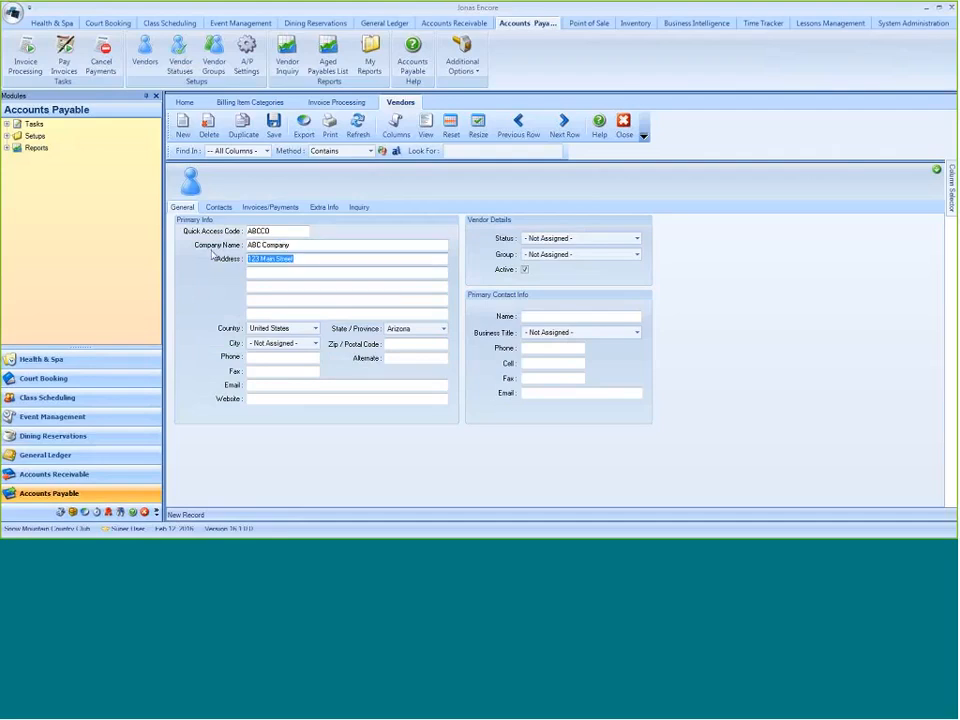
{"action": "type", "text": "dba XXXX"}
{"action": "key", "text": "Tab"}
{"action": "type", "text": "12"}
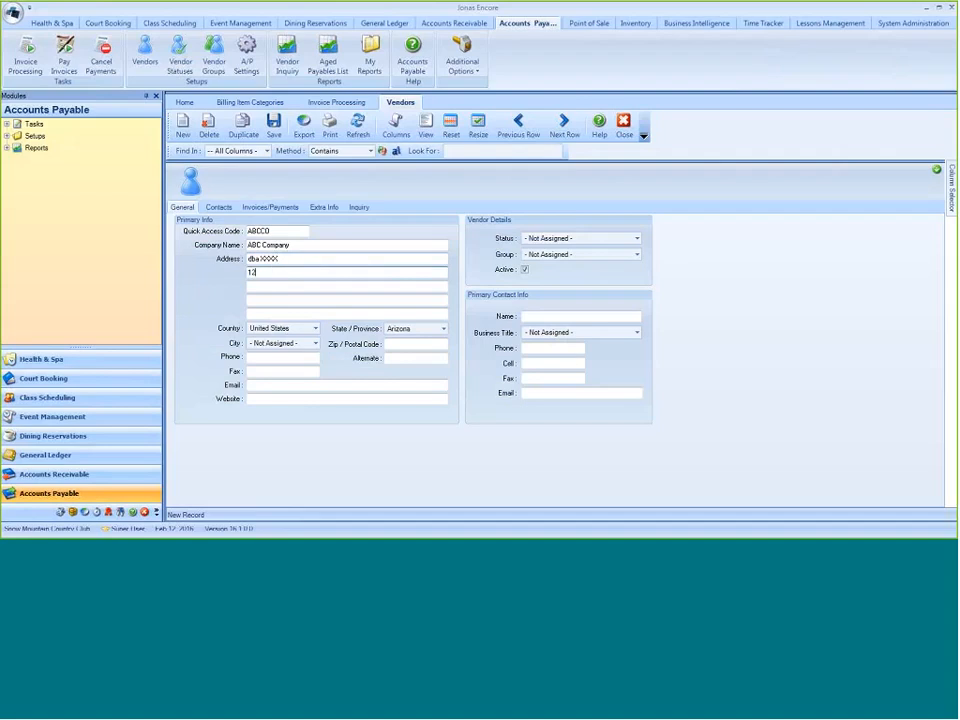
{"action": "type", "text": "3 Main Street"}
- Keep United States as the vendor's country and set the state to California and the city to Burbank
{"action": "left_click", "coordinate": [315, 329]}
{"action": "left_click", "coordinate": [315, 329]}
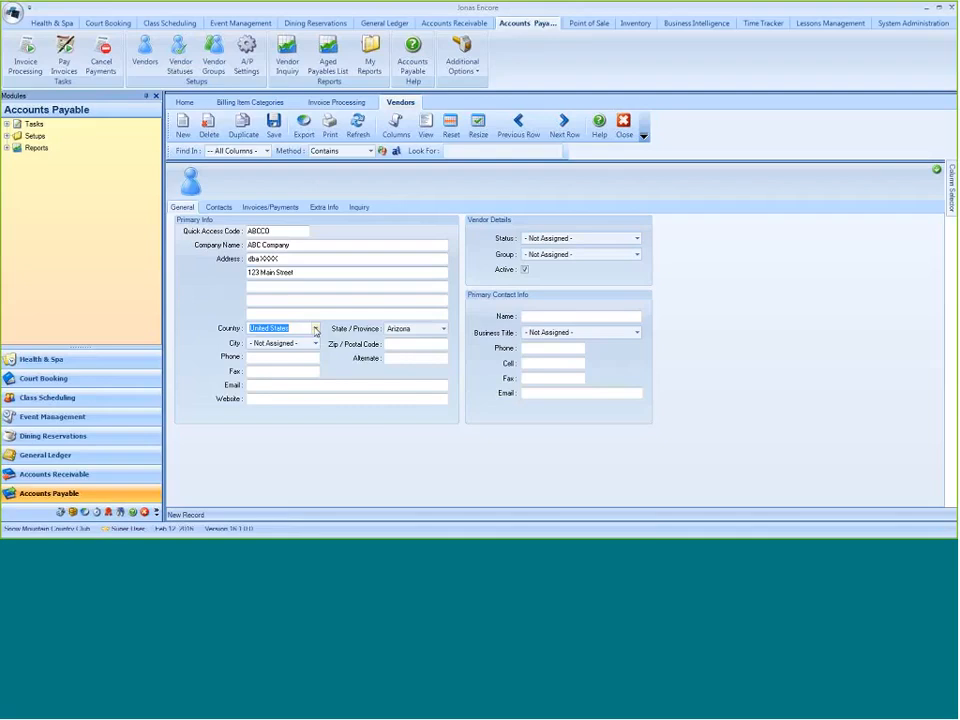
{"action": "left_click", "coordinate": [445, 330]}
{"action": "left_click", "coordinate": [401, 363]}
{"action": "left_click", "coordinate": [315, 343]}
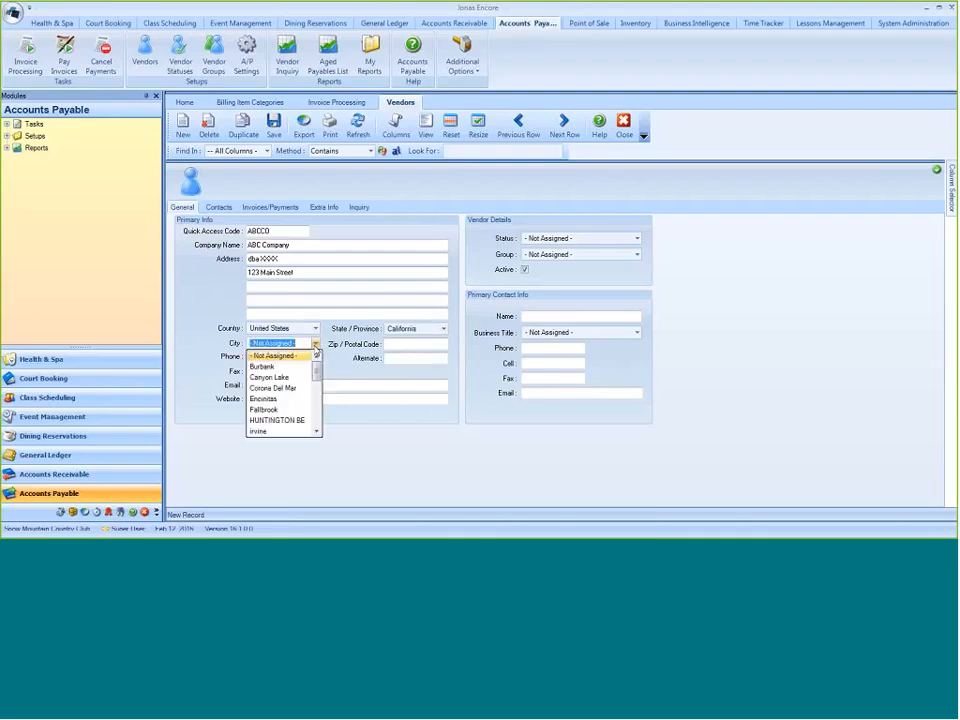
{"action": "left_click", "coordinate": [290, 367]}
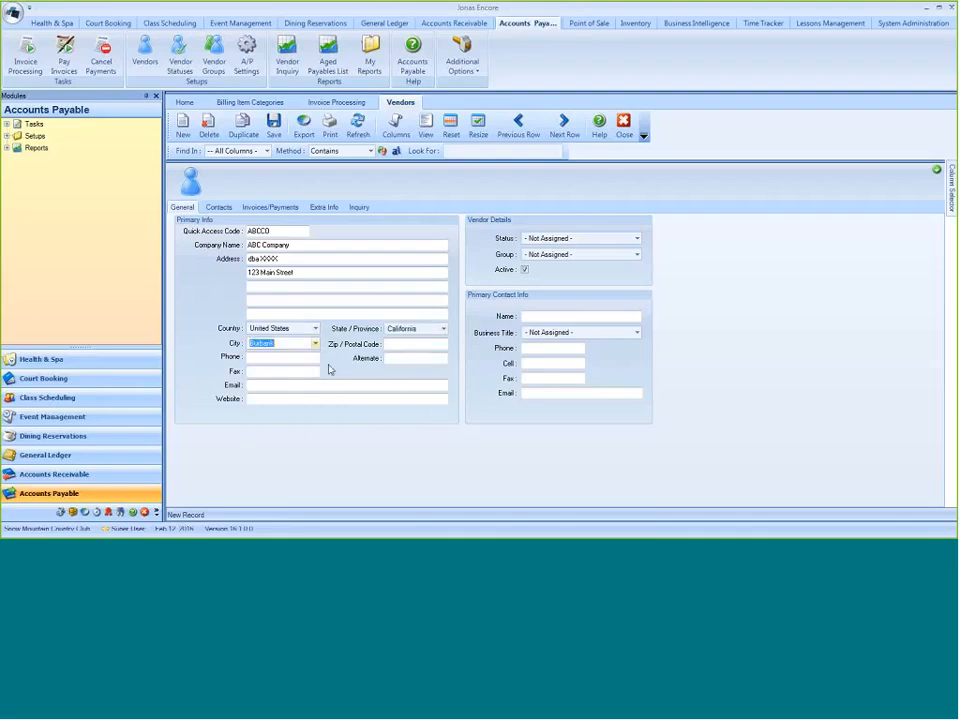
{"action": "left_click", "coordinate": [390, 344]}
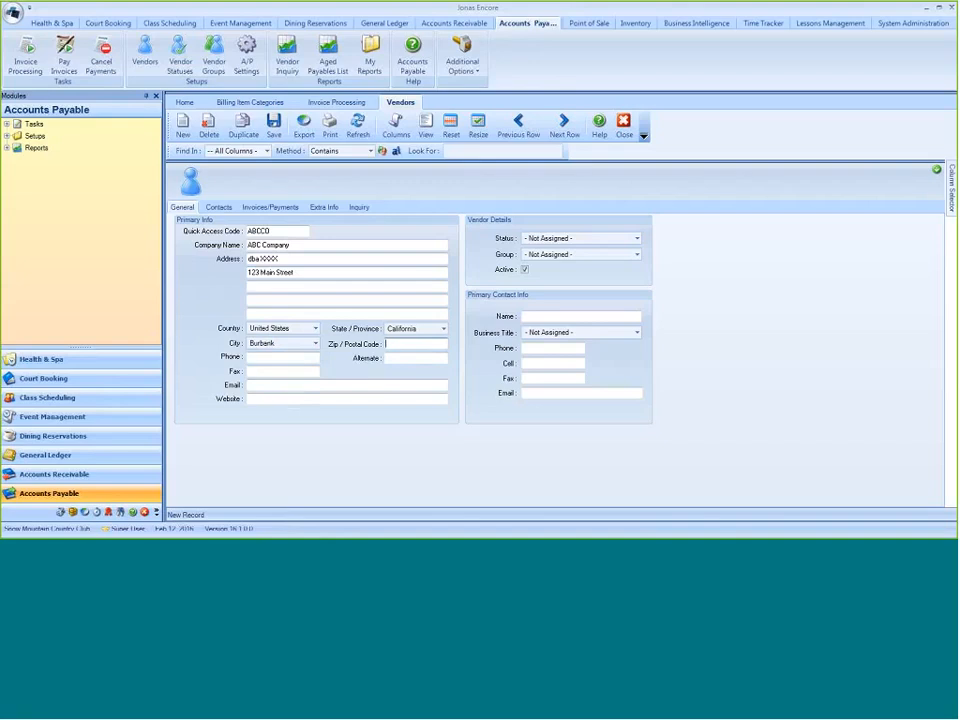
- Set the vendor's status to Active and its group to General
{"action": "left_click", "coordinate": [637, 239]}
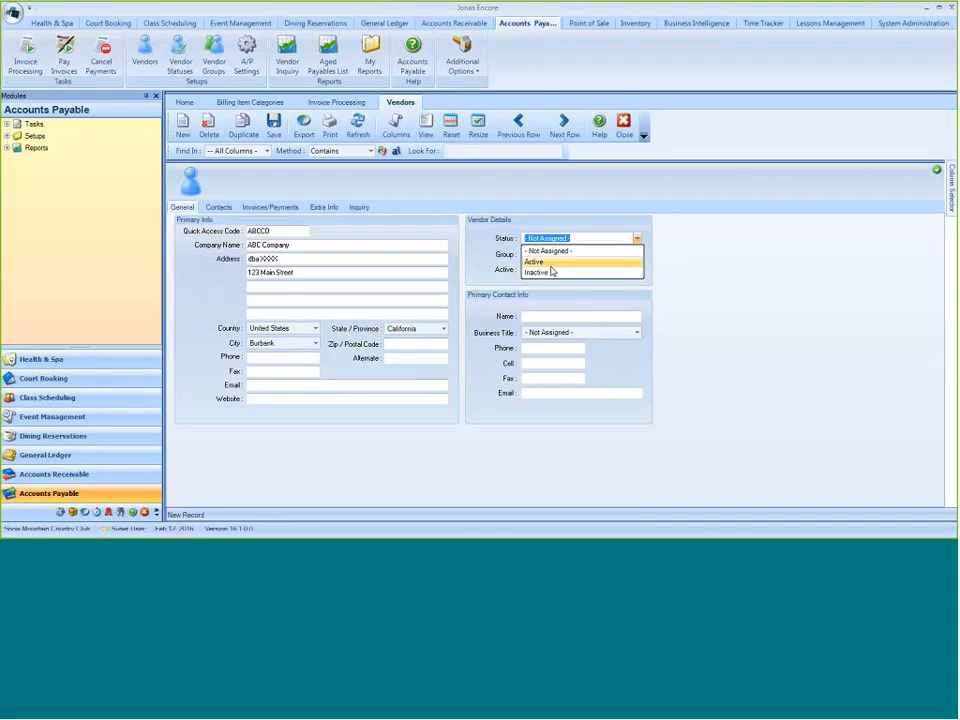
{"action": "left_click", "coordinate": [550, 265]}
{"action": "left_click", "coordinate": [637, 255]}
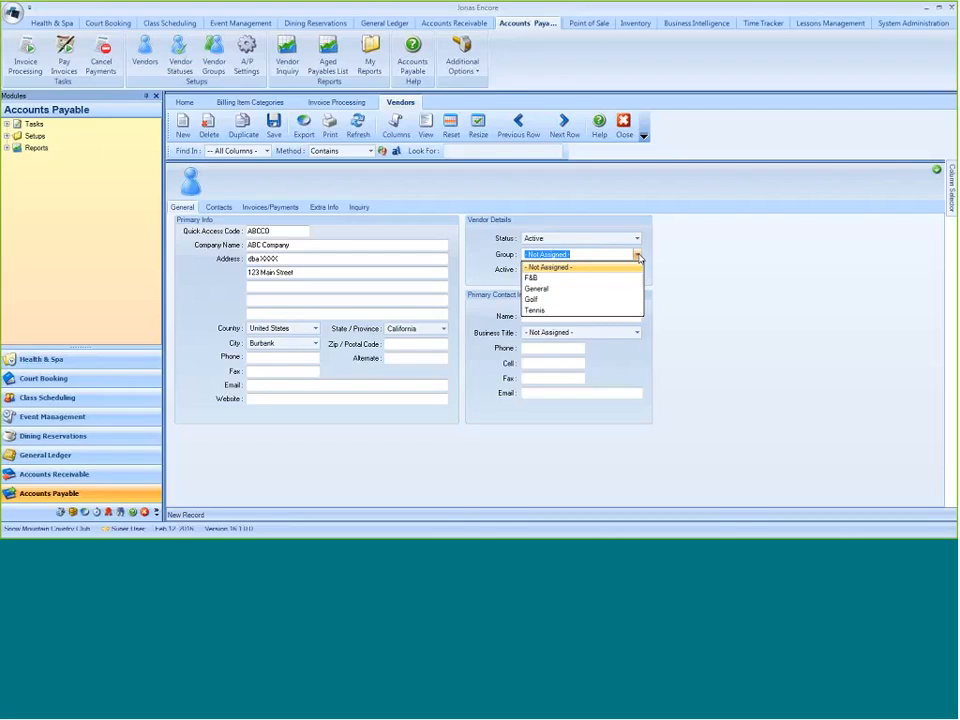
{"action": "left_click", "coordinate": [559, 290]}
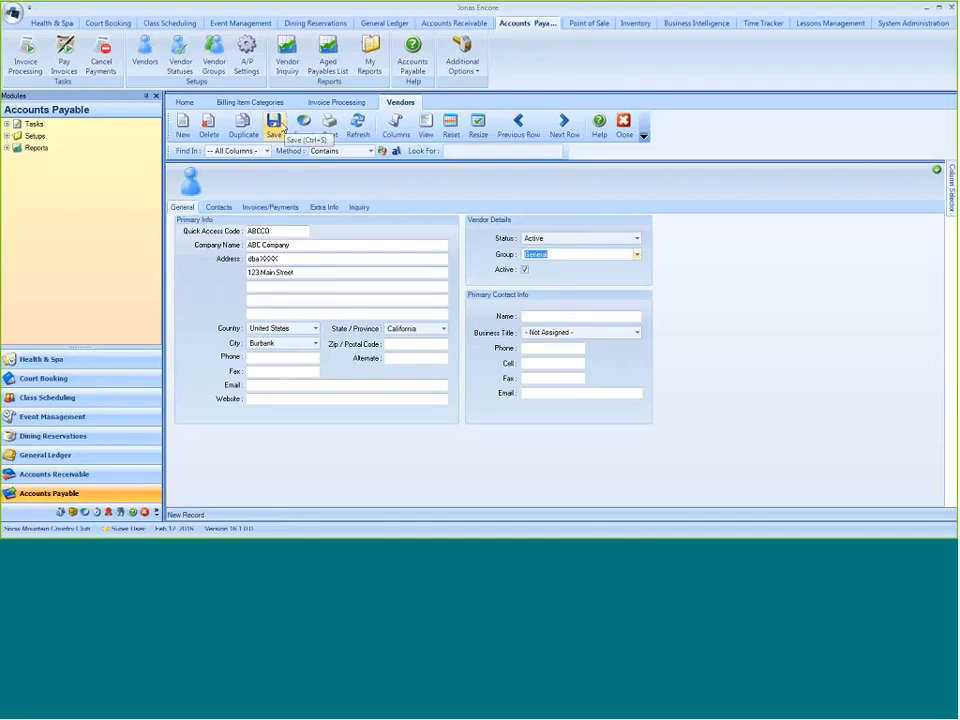
- Enter "Sales Rep Name" as the primary contact's name and check the vendor's contact list
{"action": "left_click", "coordinate": [583, 315]}
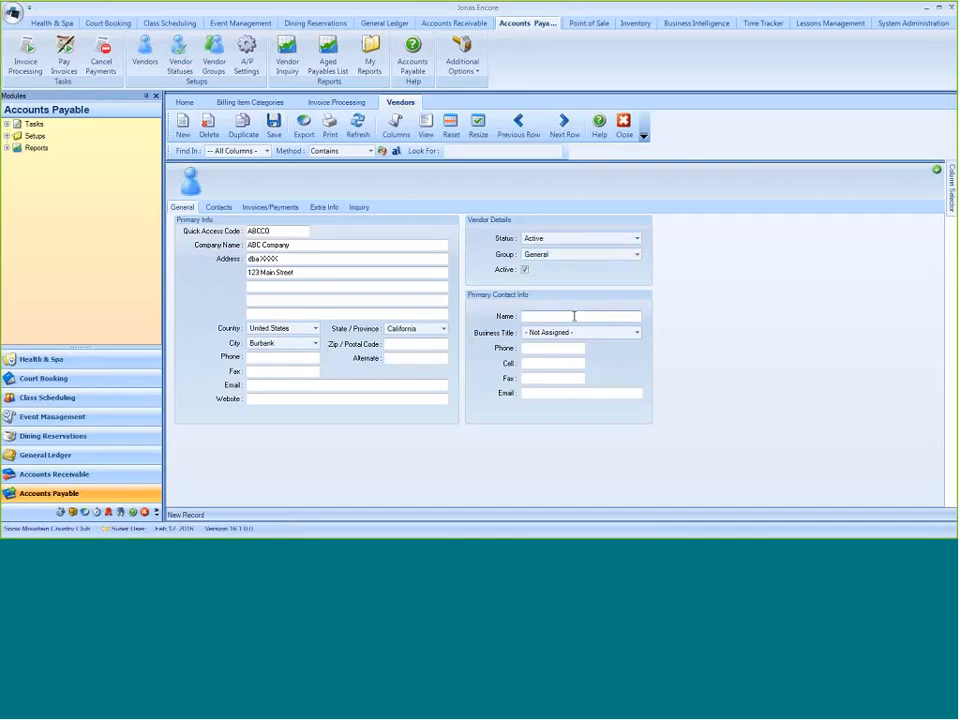
{"action": "type", "text": "Sales Rep Name"}
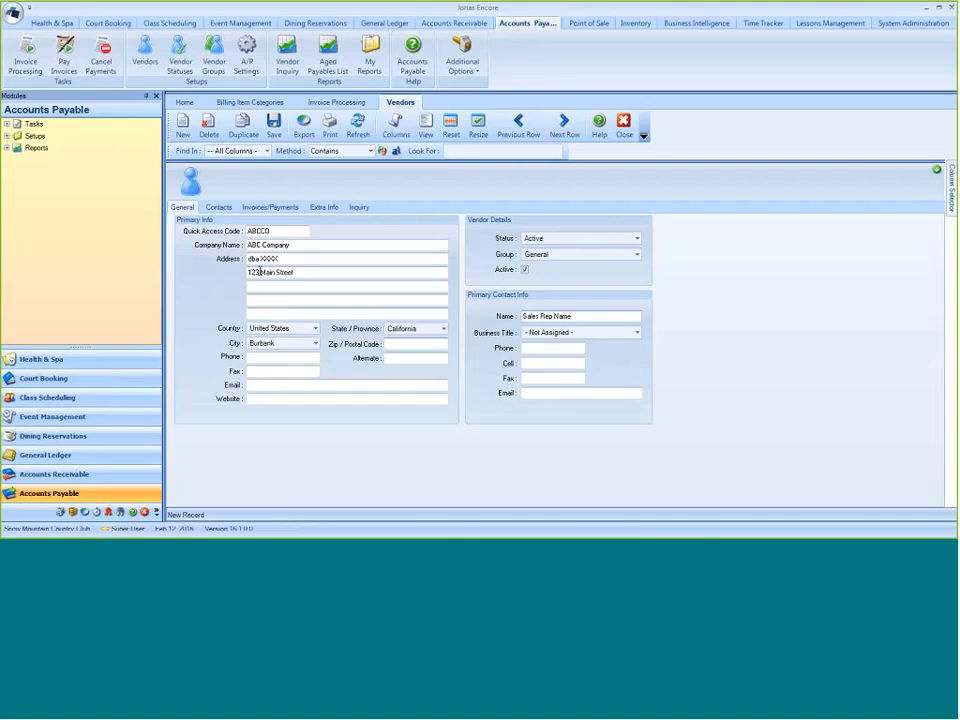
{"action": "left_click", "coordinate": [218, 207]}
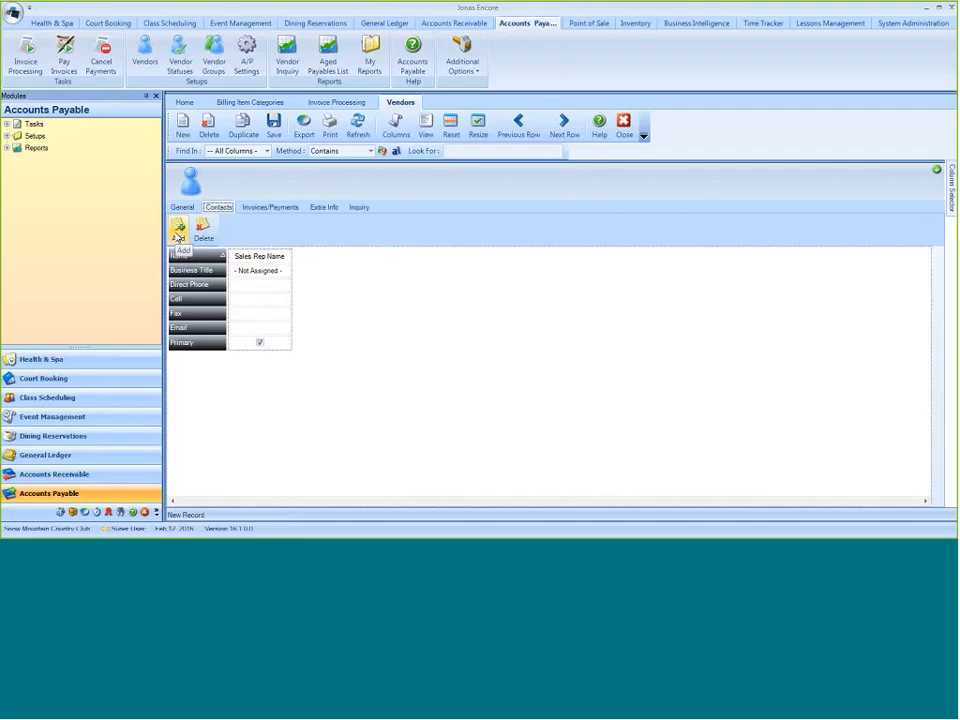
- Set the vendor's default terms to n30 and the default payables ledger to Accounts Payable
{"action": "left_click", "coordinate": [290, 208]}
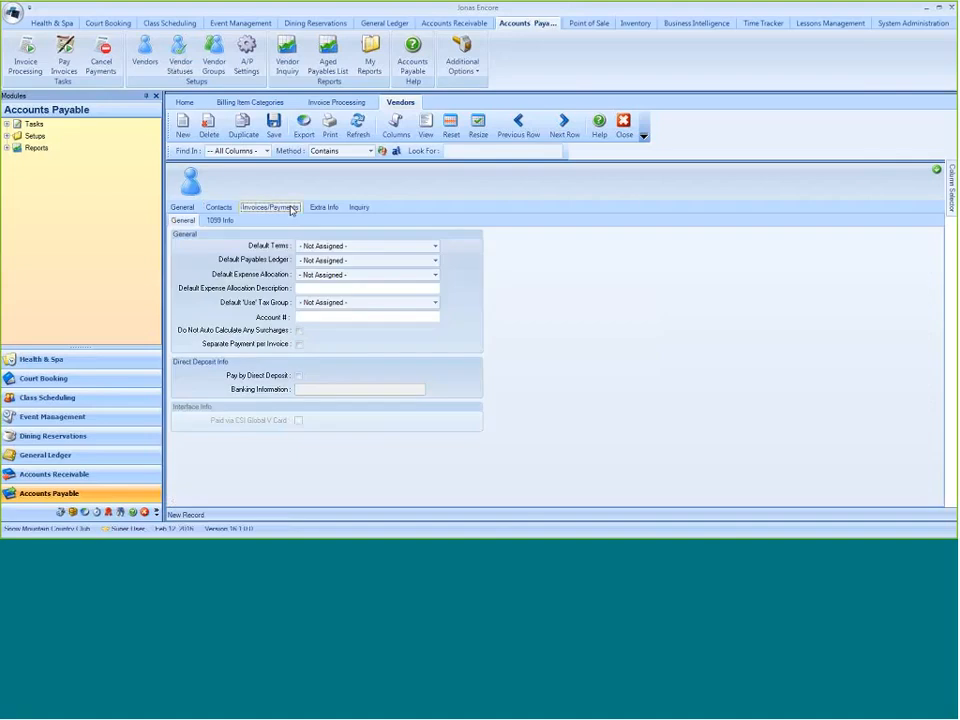
{"action": "left_click", "coordinate": [434, 247]}
{"action": "left_click", "coordinate": [435, 247]}
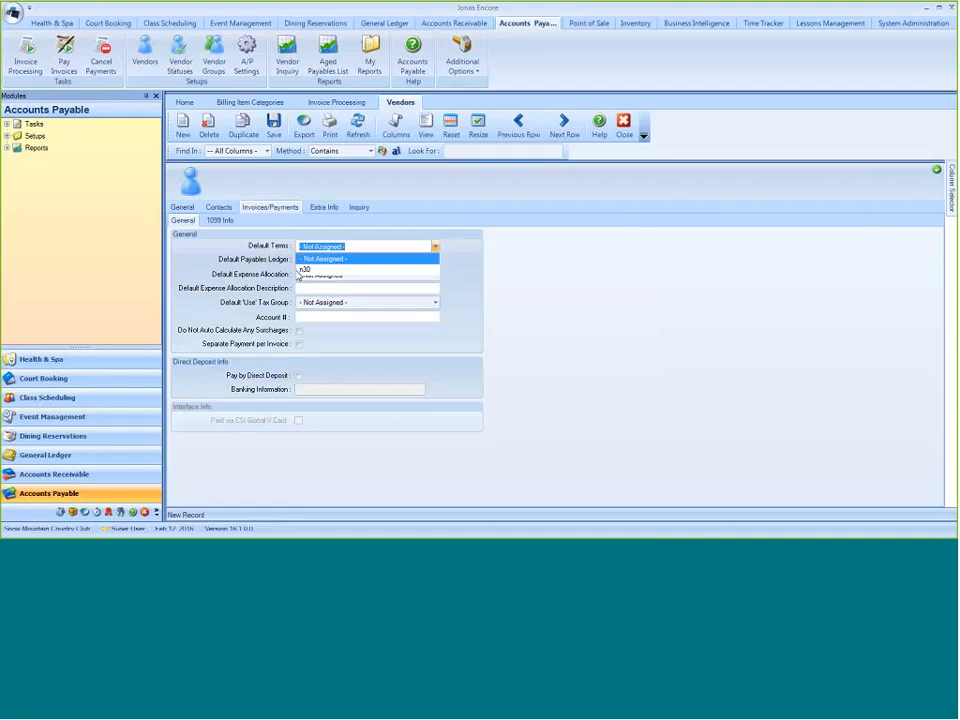
{"action": "left_click", "coordinate": [307, 272]}
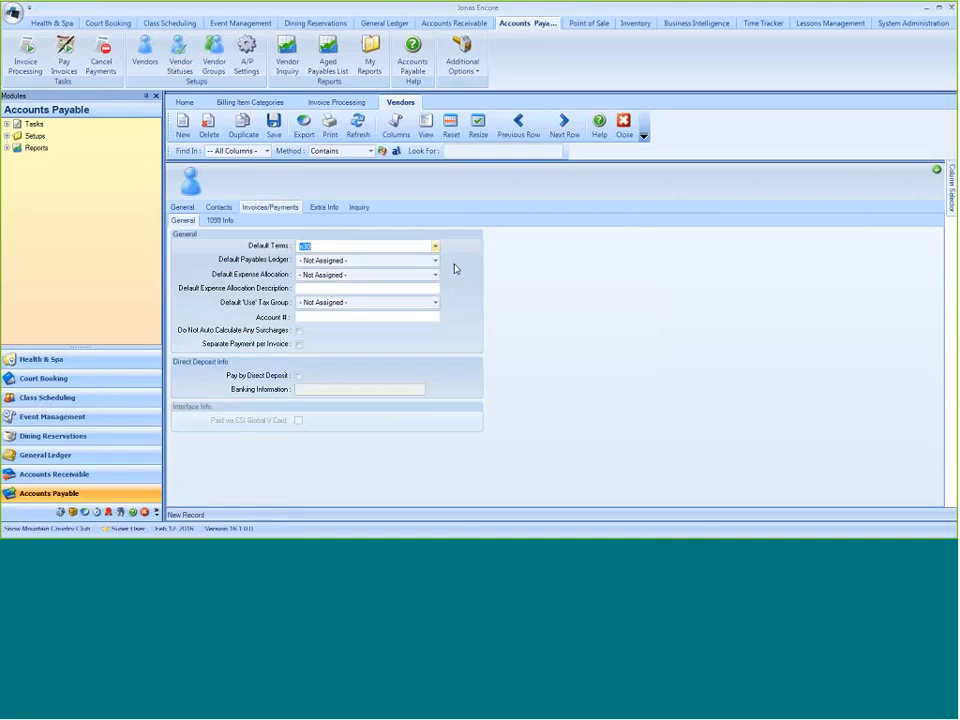
{"action": "left_click", "coordinate": [435, 260]}
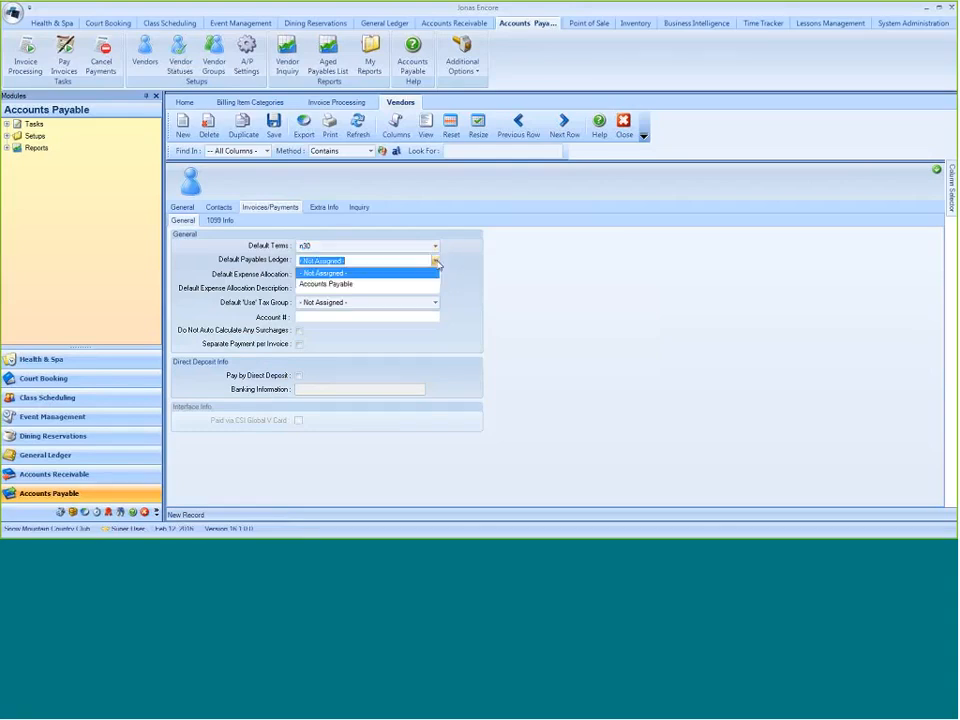
{"action": "left_click", "coordinate": [310, 285]}
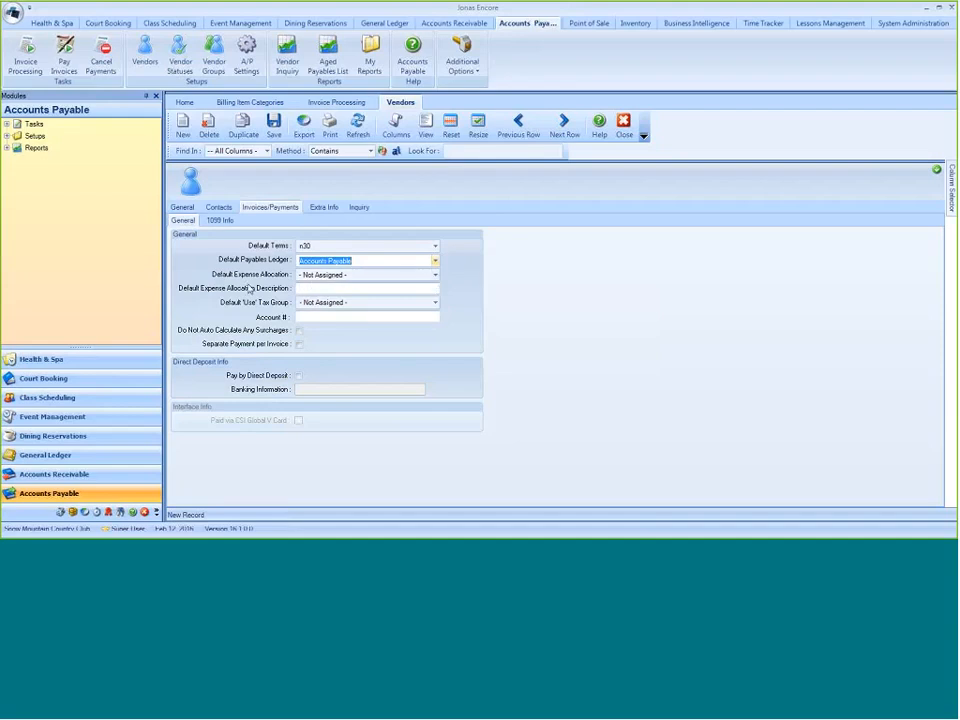
- Look through the accounts available for the default expense allocation, keeping it Not Assigned
{"action": "left_click", "coordinate": [435, 277]}
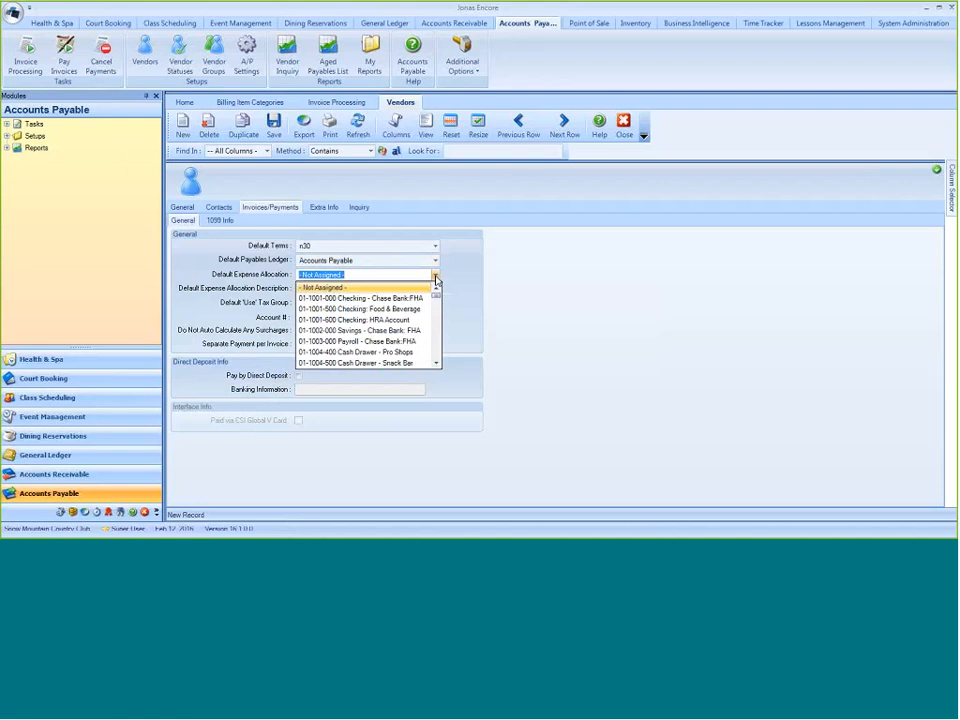
{"action": "scroll", "coordinate": [373, 299], "scroll_direction": "down", "scroll_amount": 4}
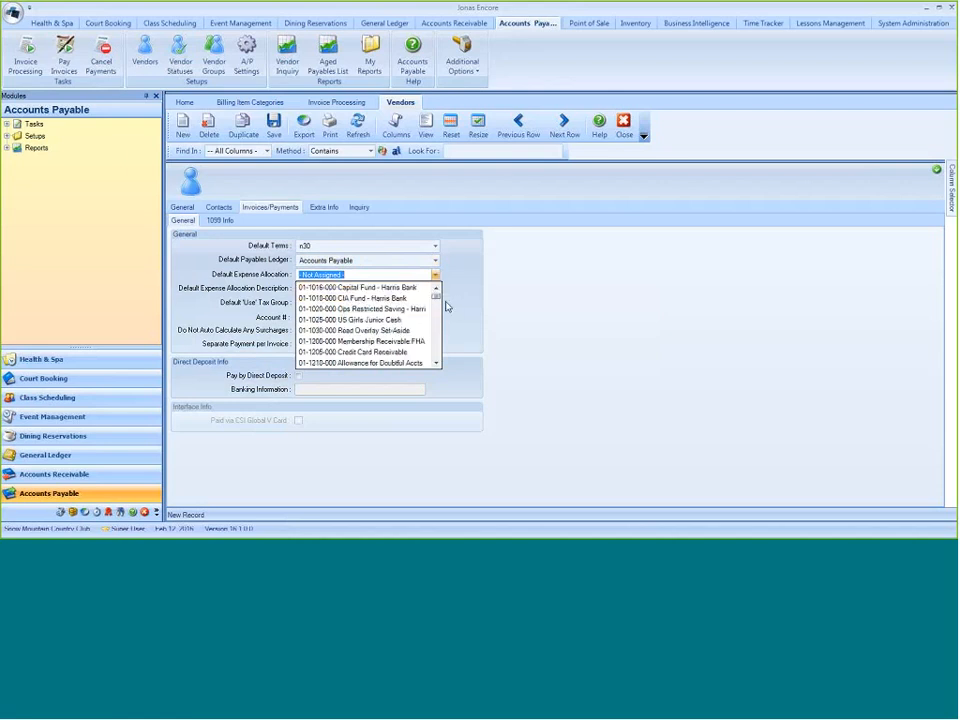
{"action": "mouse_move", "coordinate": [436, 299]}
{"action": "left_mouse_down"}
{"action": "mouse_move", "coordinate": [432, 352]}
{"action": "mouse_move", "coordinate": [432, 297]}
{"action": "left_mouse_up"}
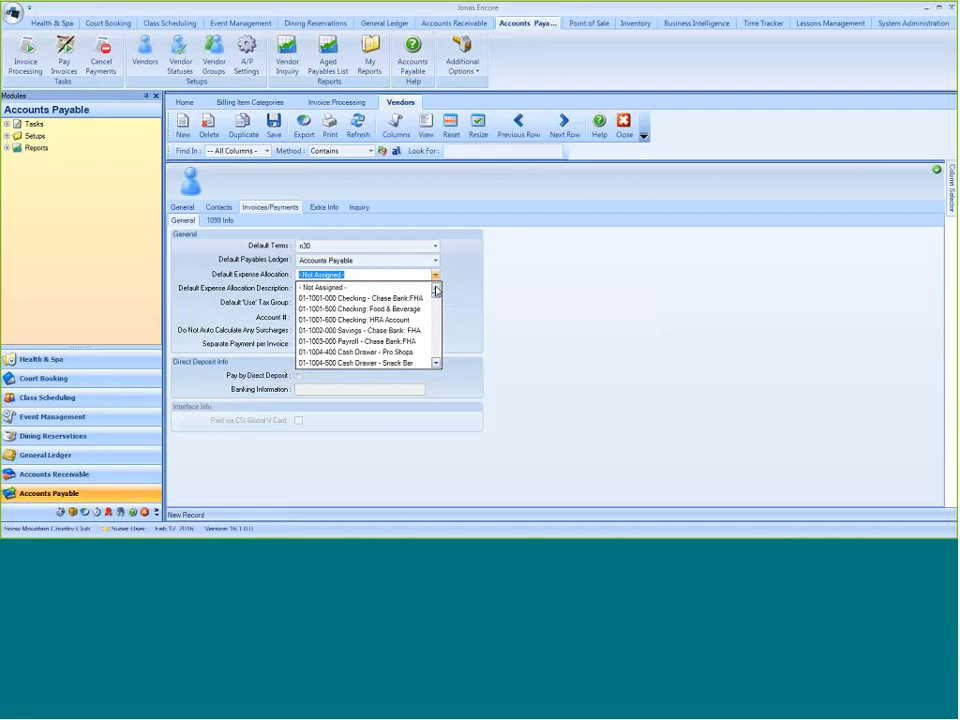
{"action": "left_click", "coordinate": [304, 286]}
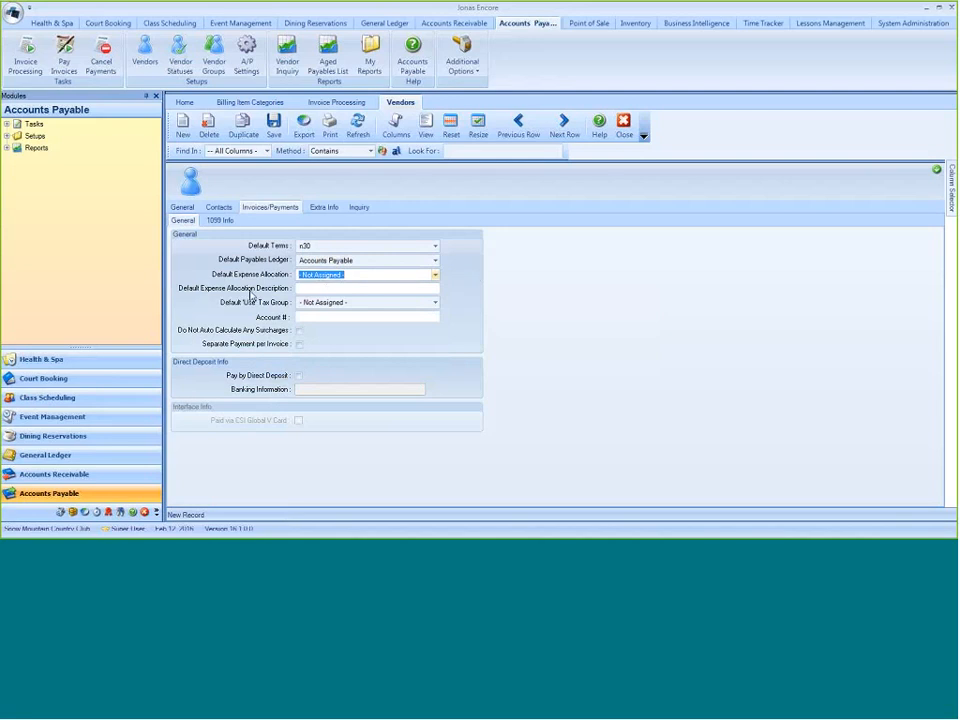
- Enter "Utility Expense - Monthly" as the default expense allocation description
{"action": "key", "text": "Tab"}
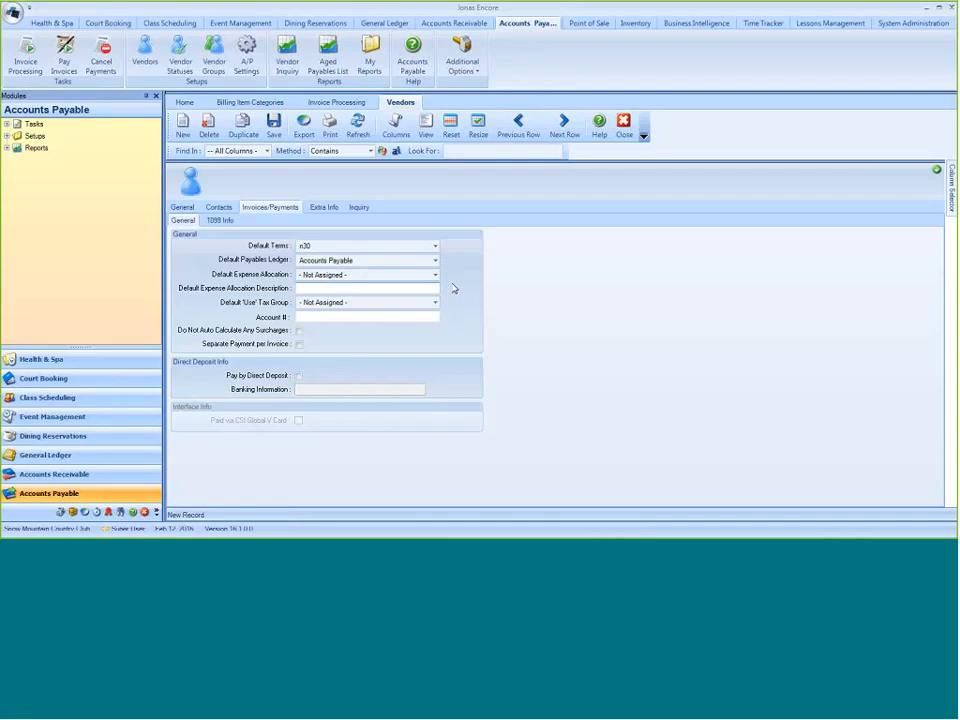
{"action": "type", "text": "Utility Expense - Monthly"}
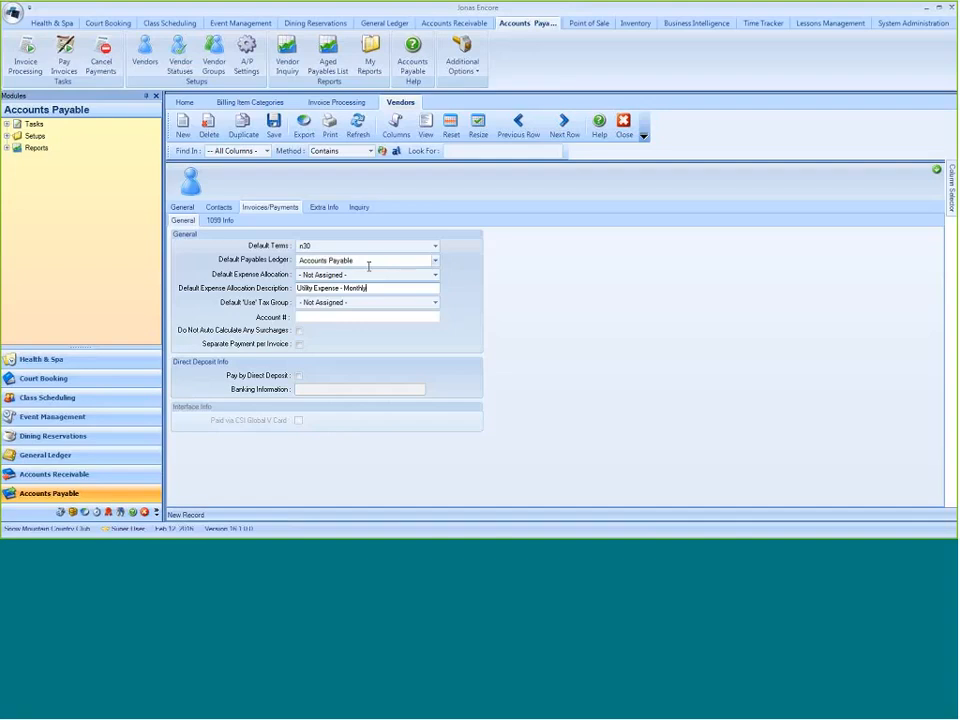
- Keep the default 'Use' tax group Not Assigned and enter the vendor's account number
{"action": "left_click", "coordinate": [434, 302]}
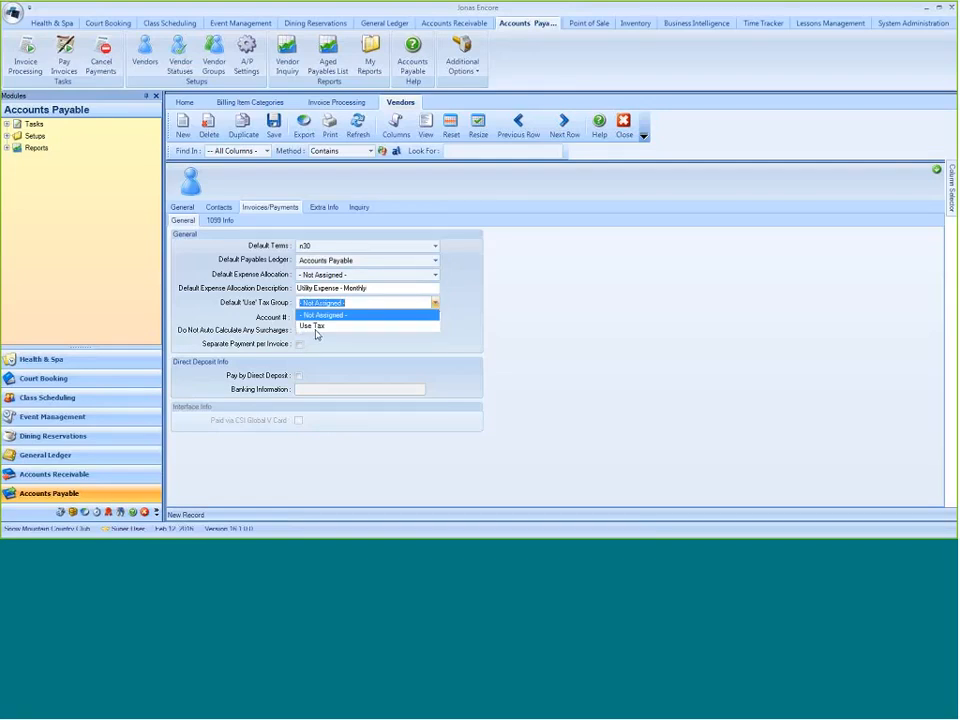
{"action": "left_click", "coordinate": [399, 315]}
{"action": "left_click", "coordinate": [339, 316]}
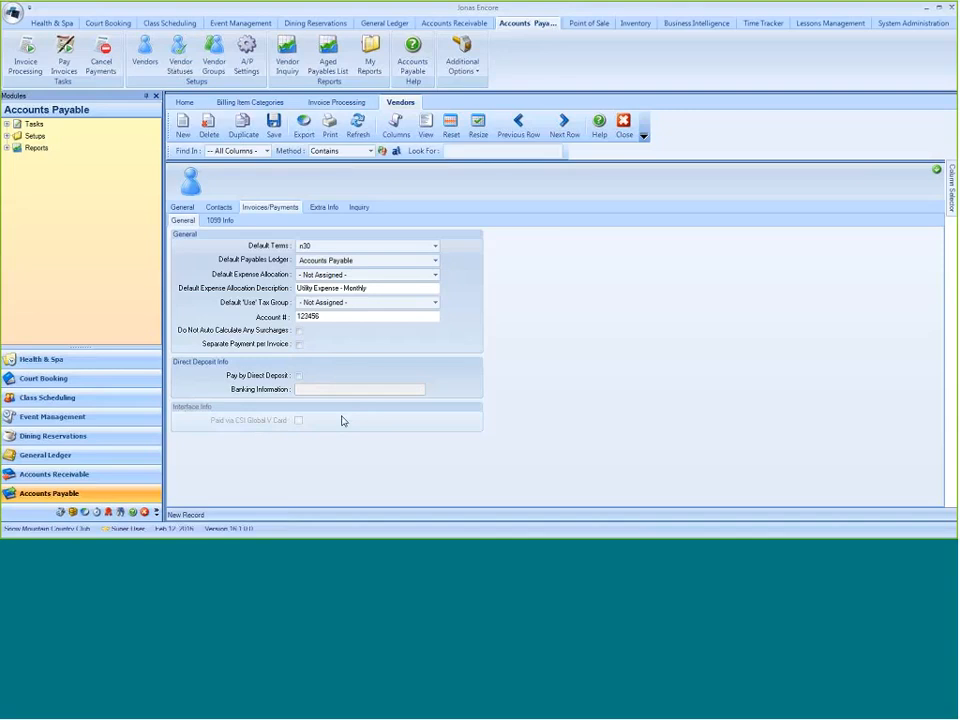
- Review the vendor's 1099 settings, custom fields and invoice and payment inquiry
{"action": "left_click", "coordinate": [220, 220]}
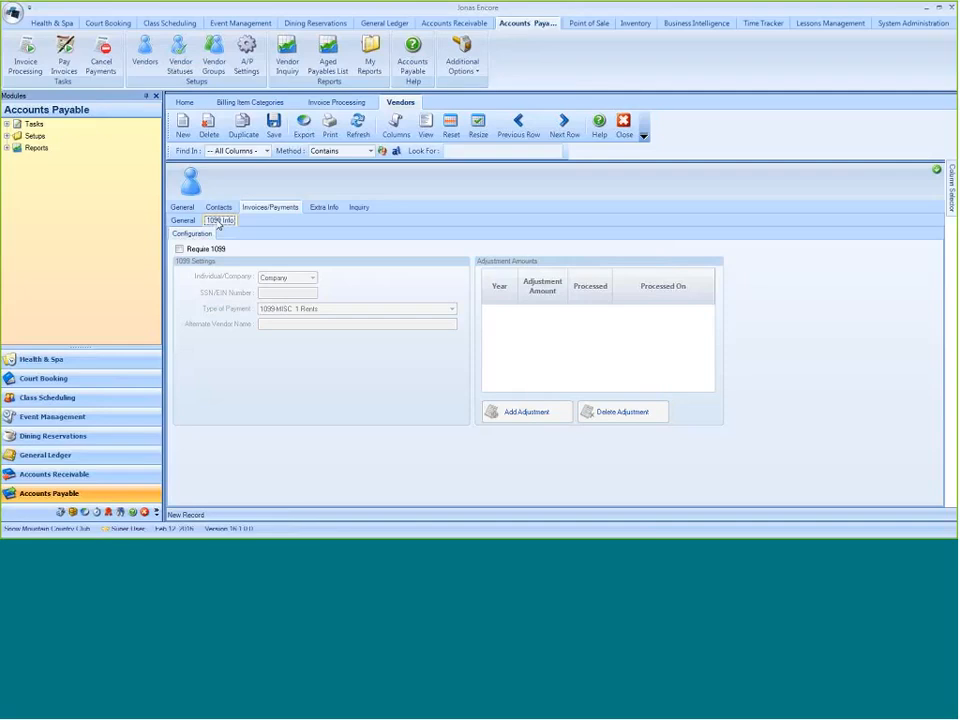
{"action": "left_click", "coordinate": [322, 208]}
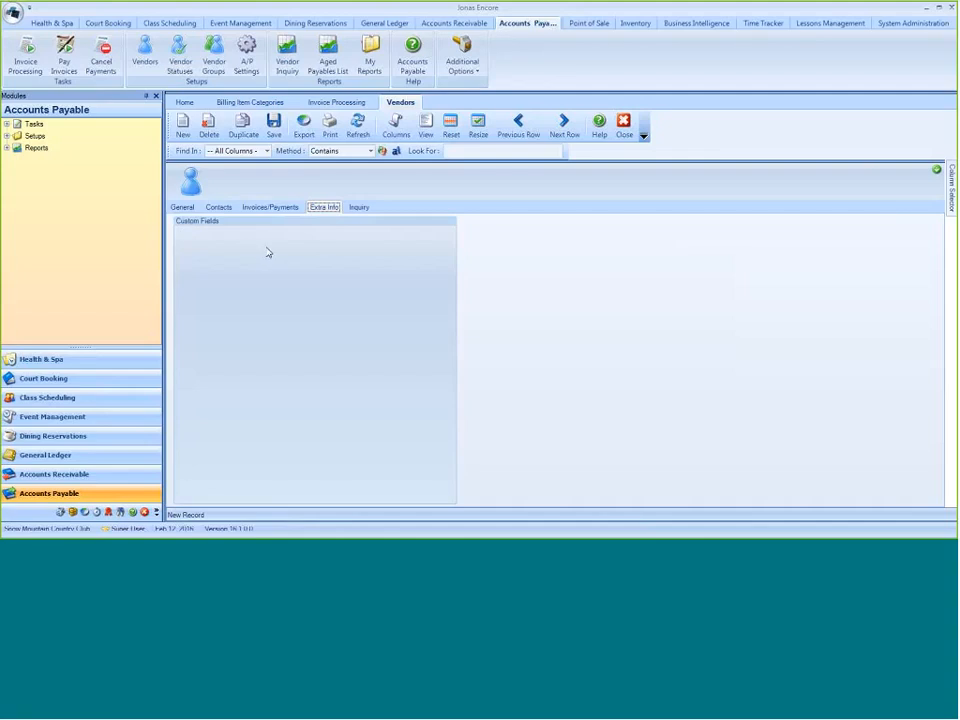
{"action": "left_click", "coordinate": [360, 208]}
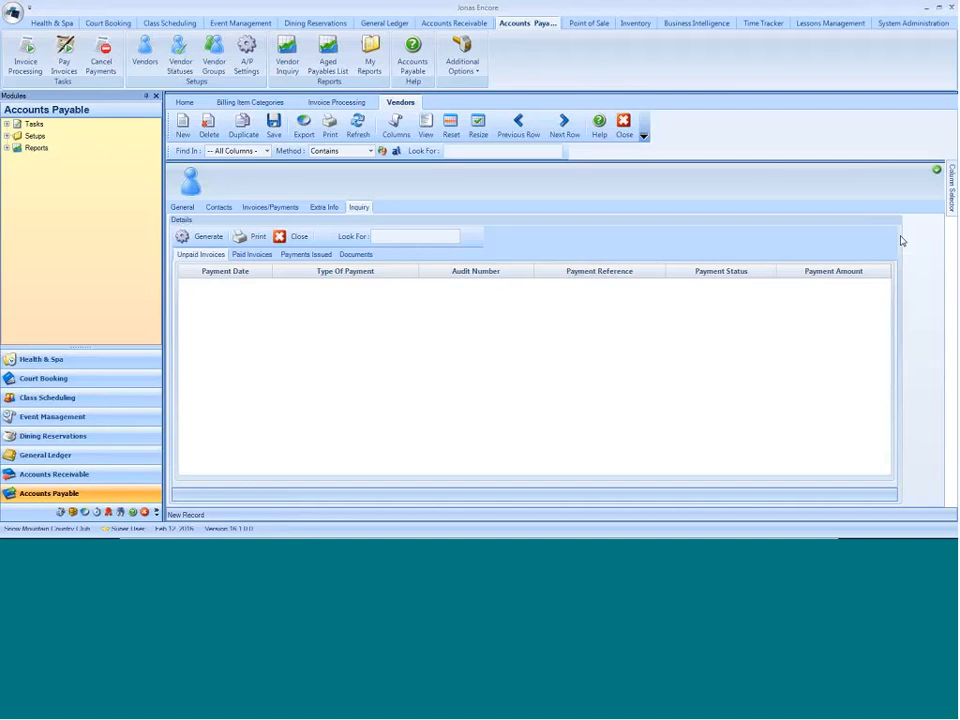
- Return to the full vendor list and review its further columns and the column selector
{"action": "left_click", "coordinate": [937, 170]}
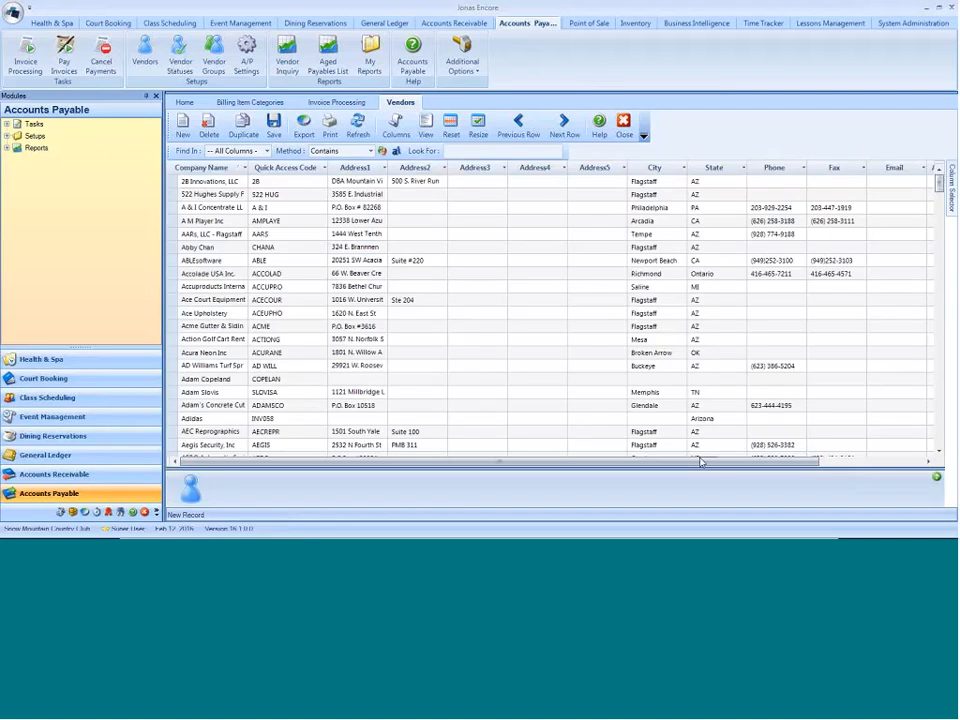
{"action": "left_click_drag", "start_coordinate": [700, 461], "coordinate": [812, 461]}
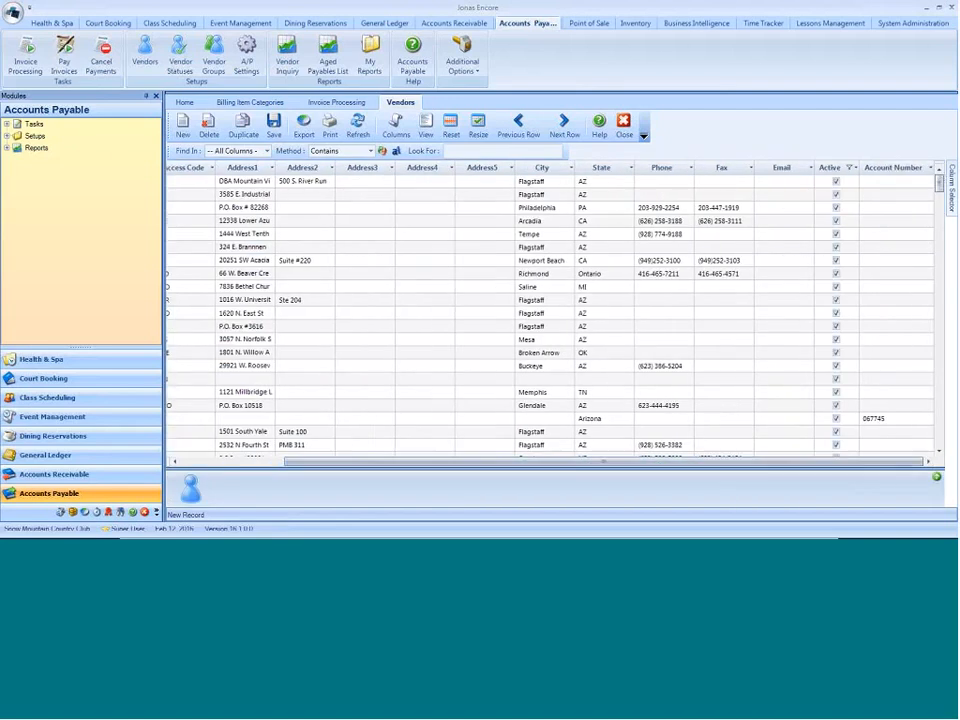
{"action": "left_click", "coordinate": [951, 190]}
{"action": "mouse_move", "coordinate": [951, 185]}
{"action": "left_click", "coordinate": [925, 11]}
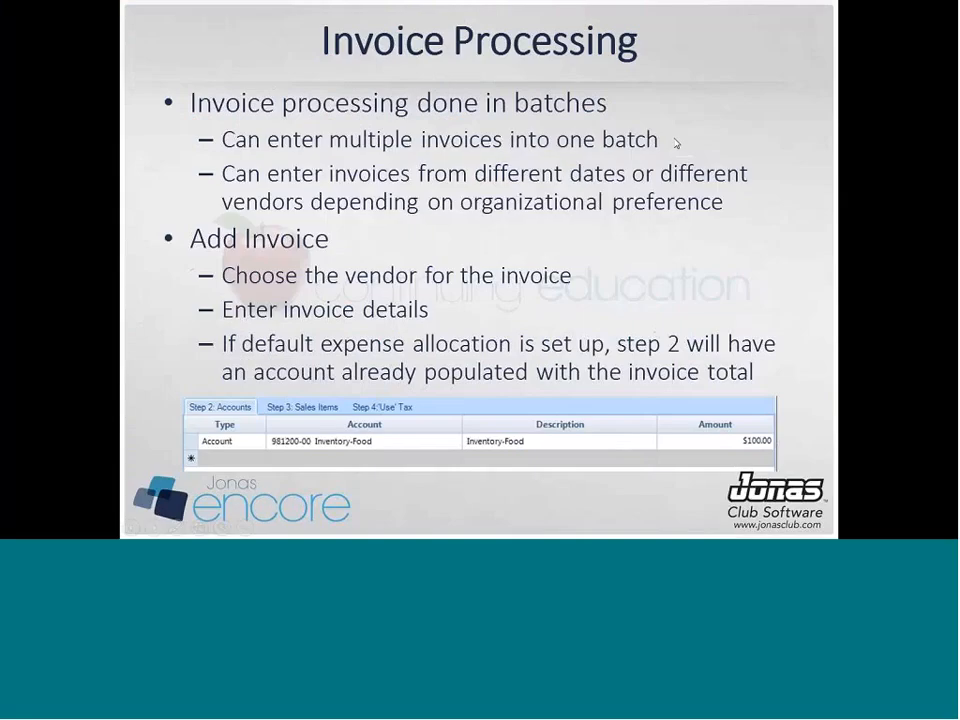
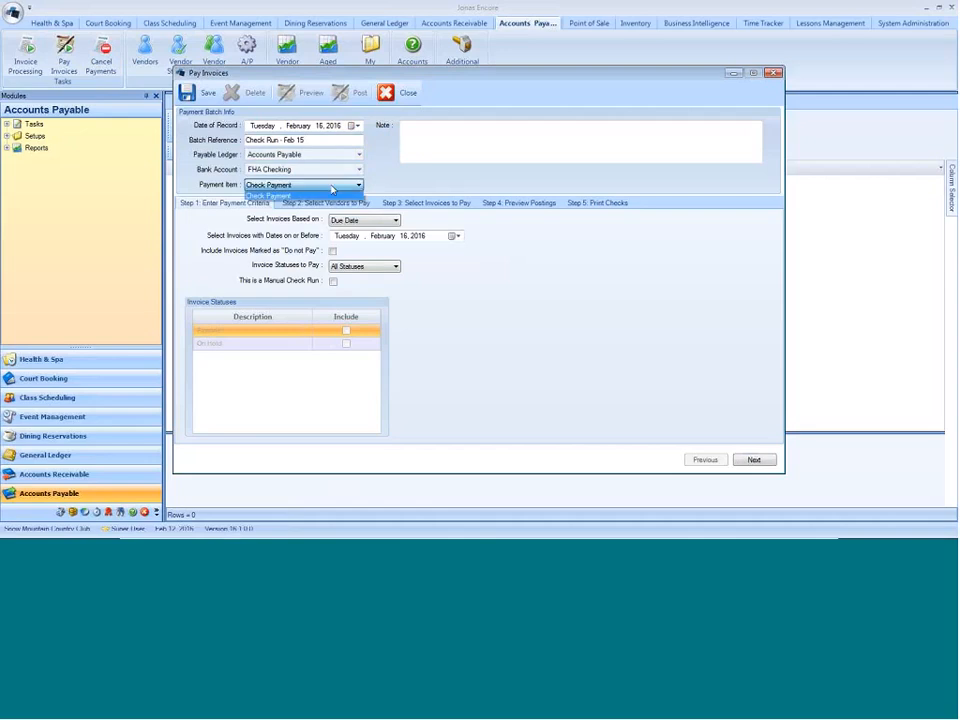
- Choose Check Payment as the payment item and select invoices due on or before February 19, 2016
{"action": "left_click", "coordinate": [330, 195]}
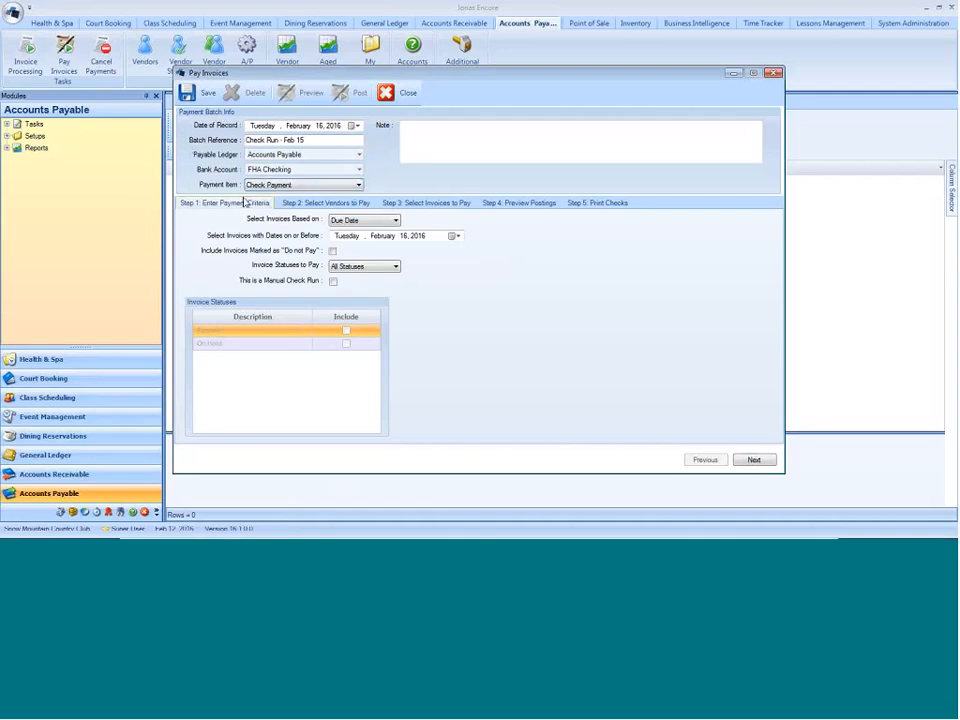
{"action": "left_click", "coordinate": [397, 222]}
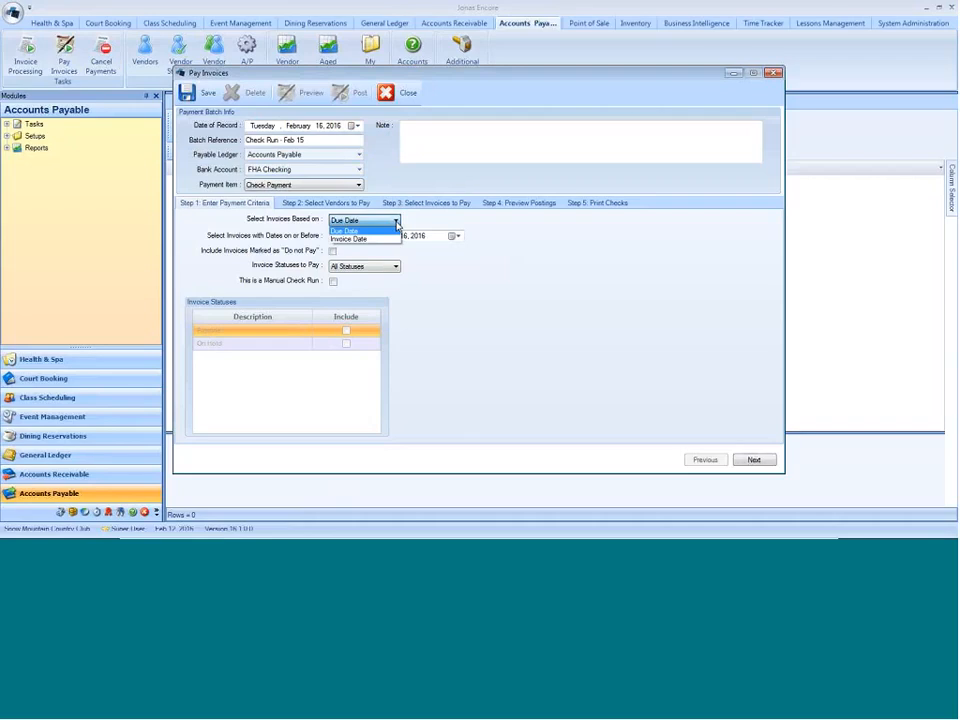
{"action": "left_click", "coordinate": [397, 222]}
{"action": "left_click", "coordinate": [455, 237]}
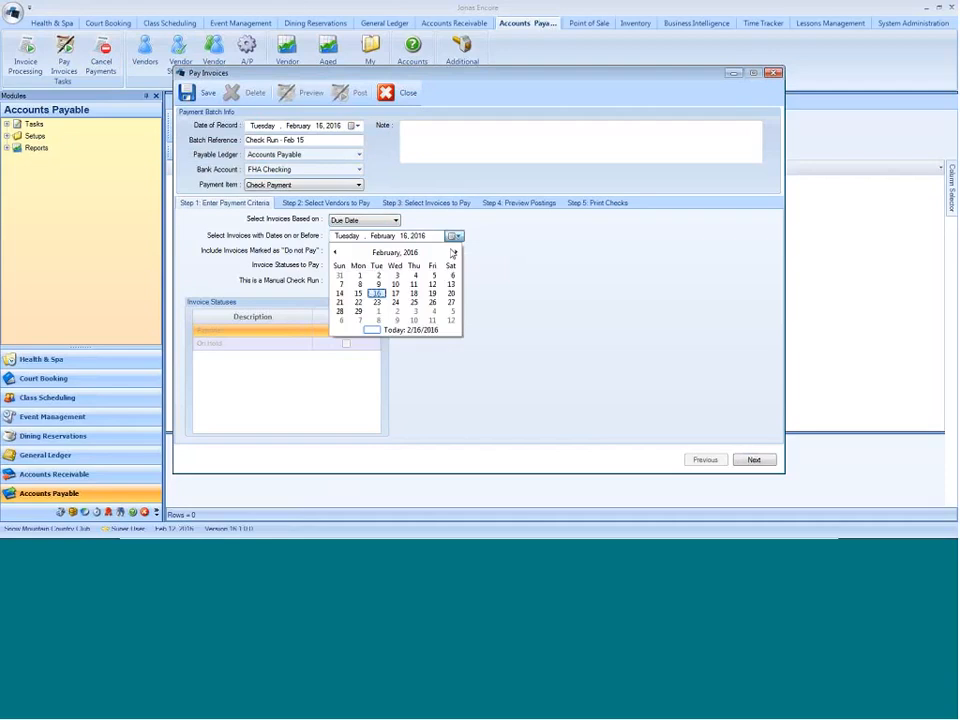
{"action": "left_click", "coordinate": [432, 293]}
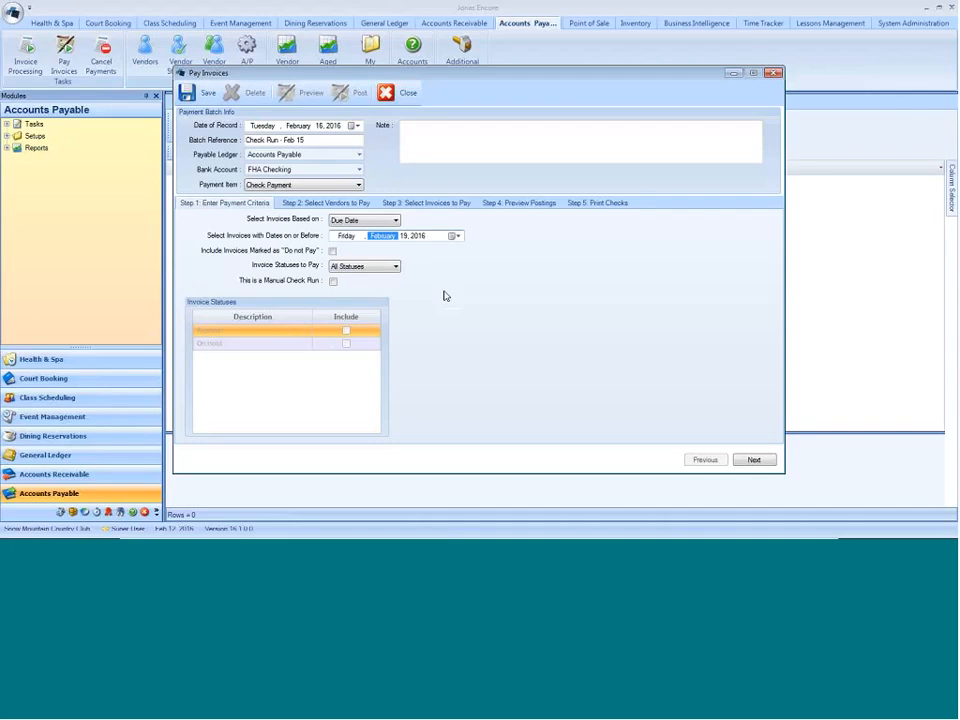
- Try Invoice Date as the basis for selecting invoices and switch back to Due Date
{"action": "left_click", "coordinate": [397, 221]}
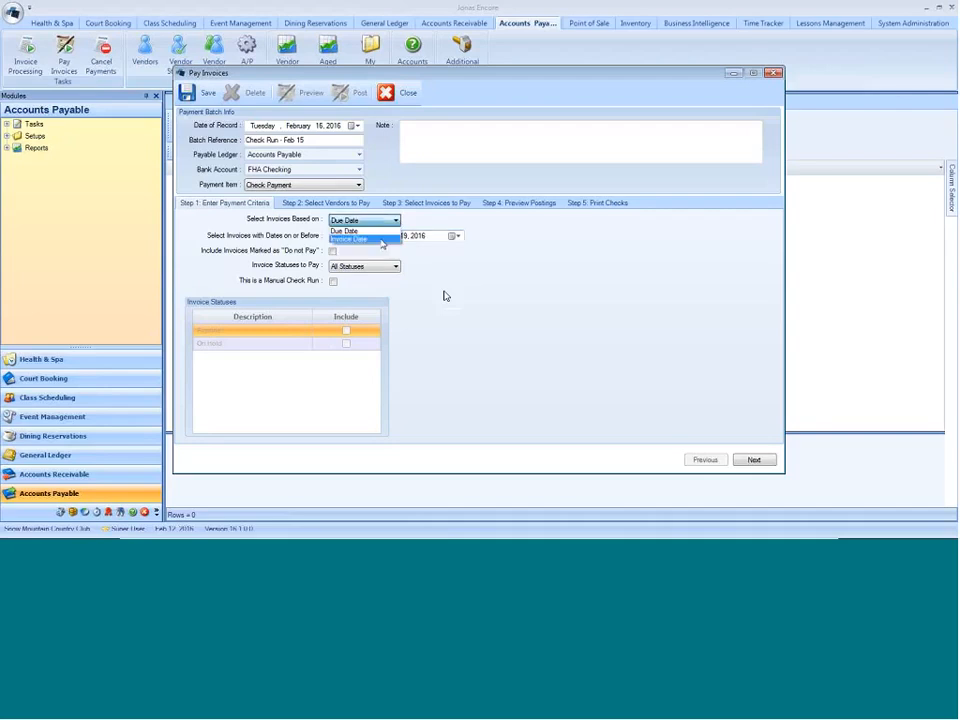
{"action": "left_click", "coordinate": [381, 242]}
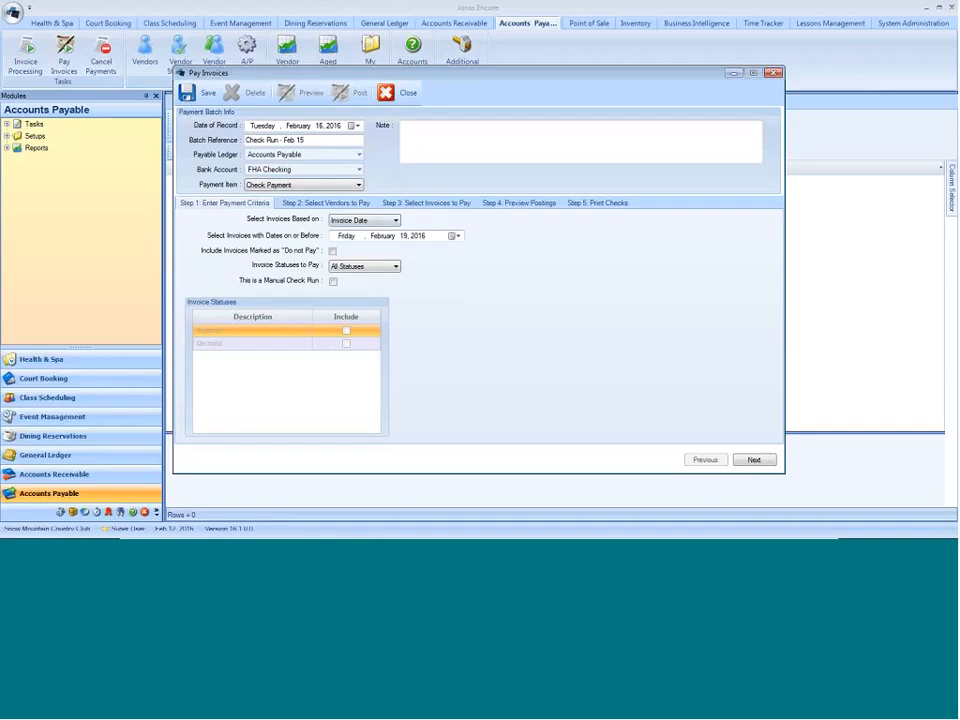
{"action": "left_click", "coordinate": [395, 220]}
{"action": "left_click", "coordinate": [365, 232]}
- Set the invoice cutoff date to March 19, 2016 and leave the manual check run option off
{"action": "left_click", "coordinate": [455, 236]}
{"action": "left_click", "coordinate": [456, 252]}
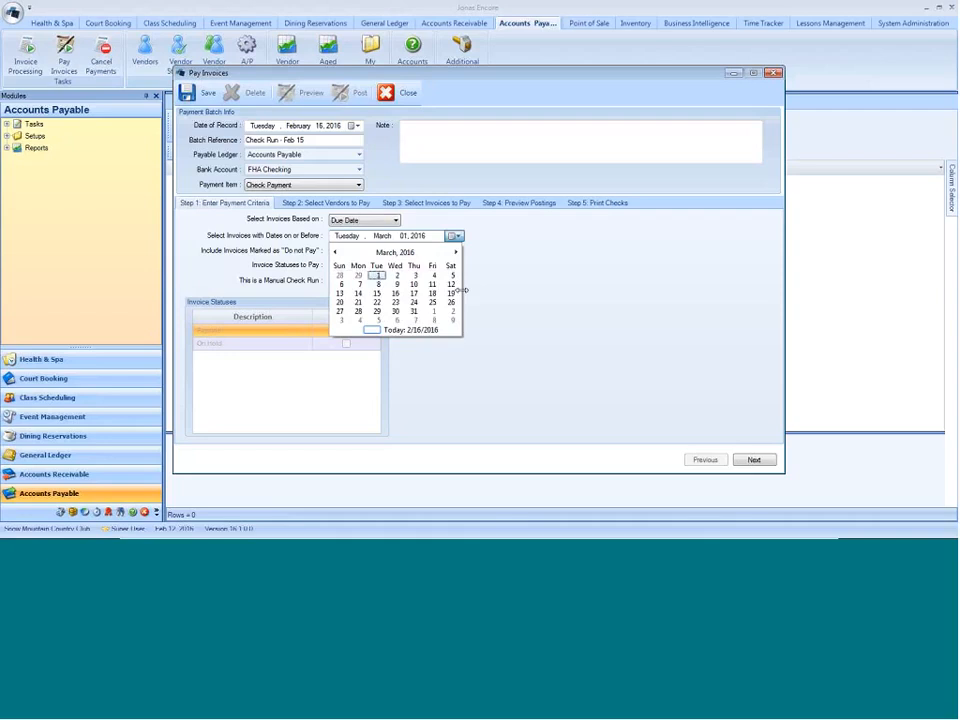
{"action": "left_click", "coordinate": [451, 294]}
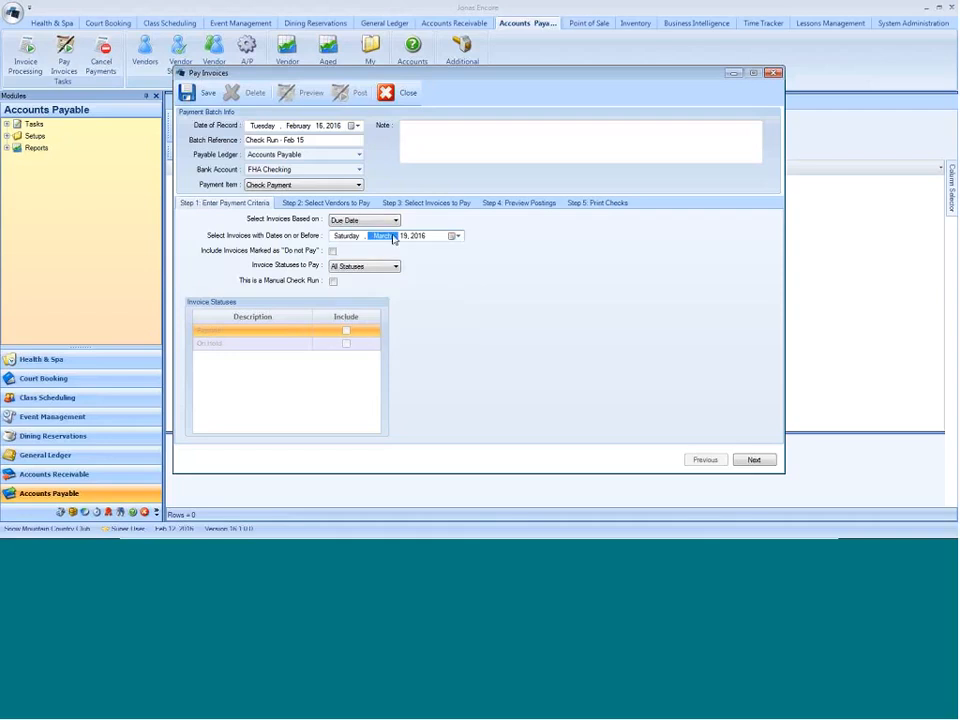
{"action": "left_click", "coordinate": [333, 282]}
{"action": "left_click", "coordinate": [333, 284]}
{"action": "left_click", "coordinate": [333, 283]}
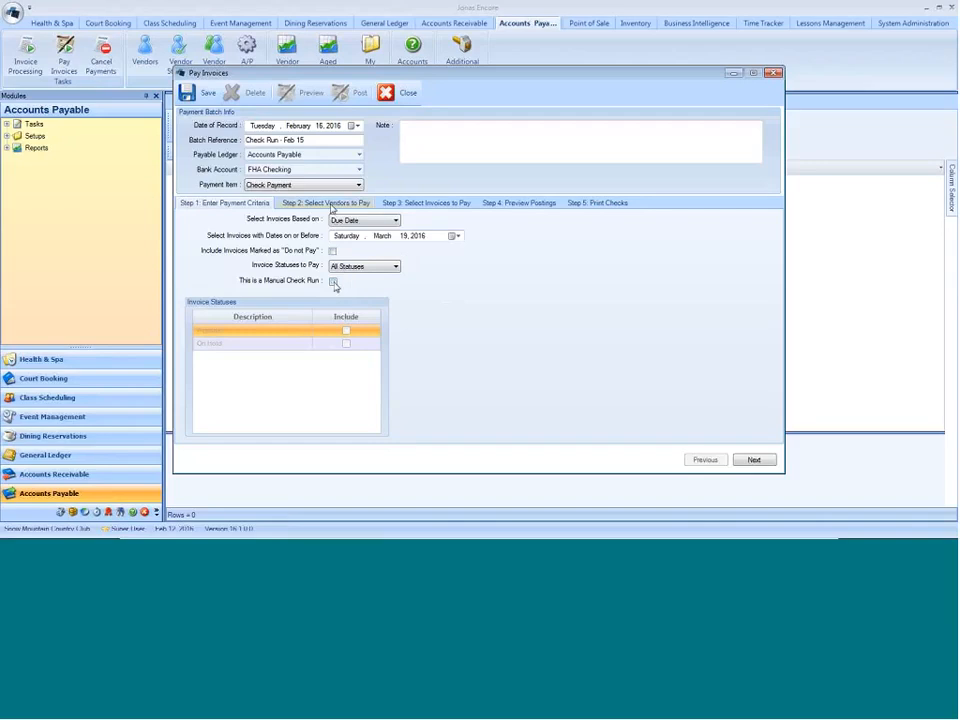
- Restrict the payment run to specific vendors and add Sysco Arizona Inc. to the selected vendors
{"action": "left_click", "coordinate": [332, 205]}
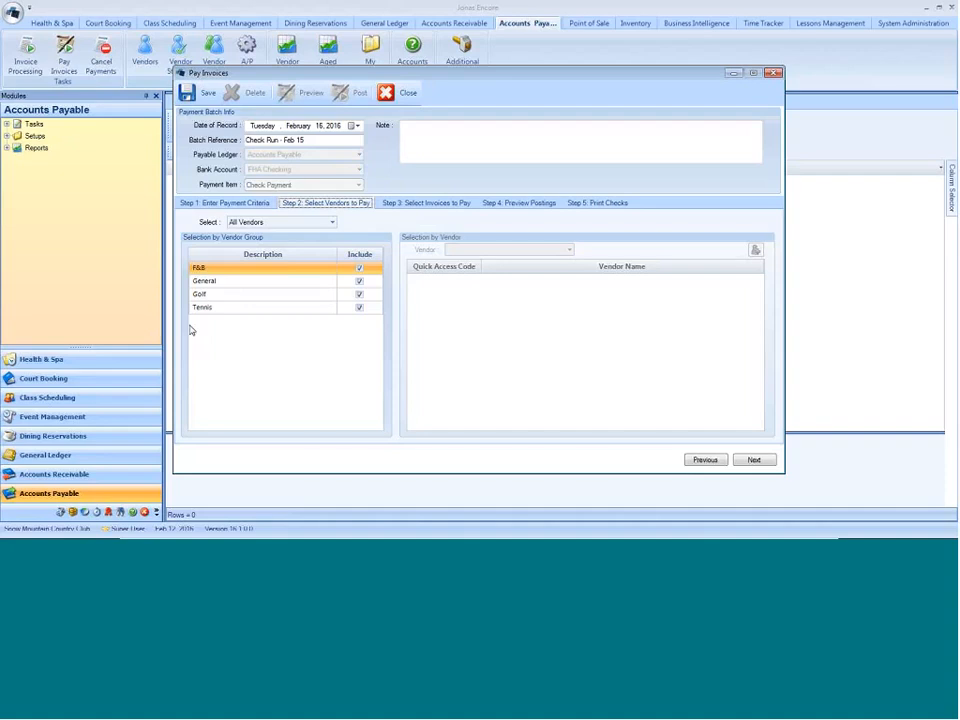
{"action": "left_click", "coordinate": [325, 225]}
{"action": "left_click", "coordinate": [287, 246]}
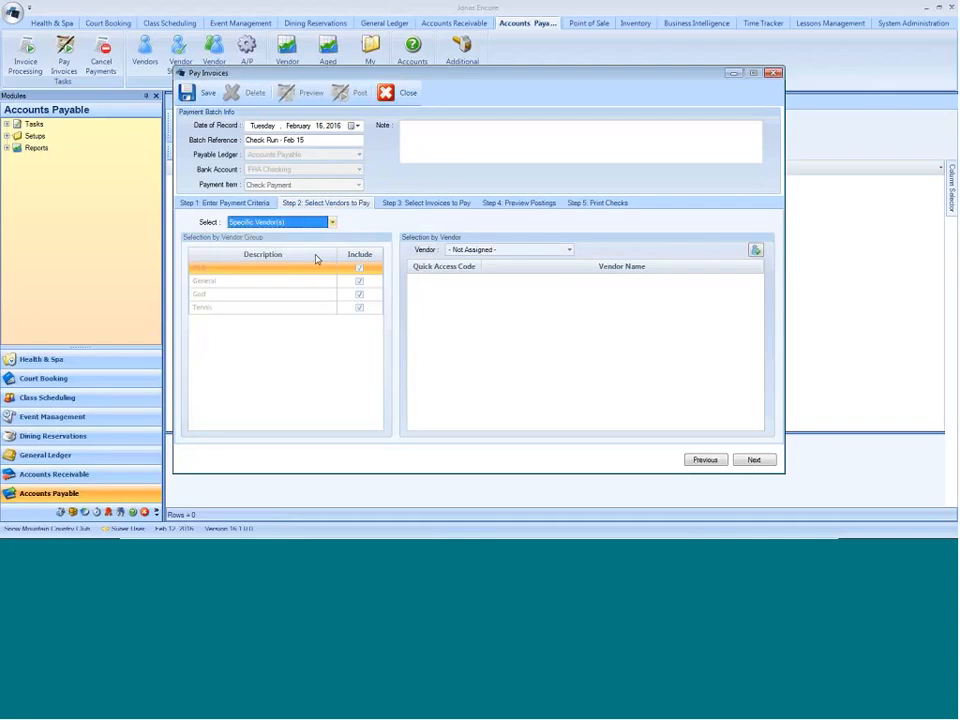
{"action": "left_click", "coordinate": [568, 251]}
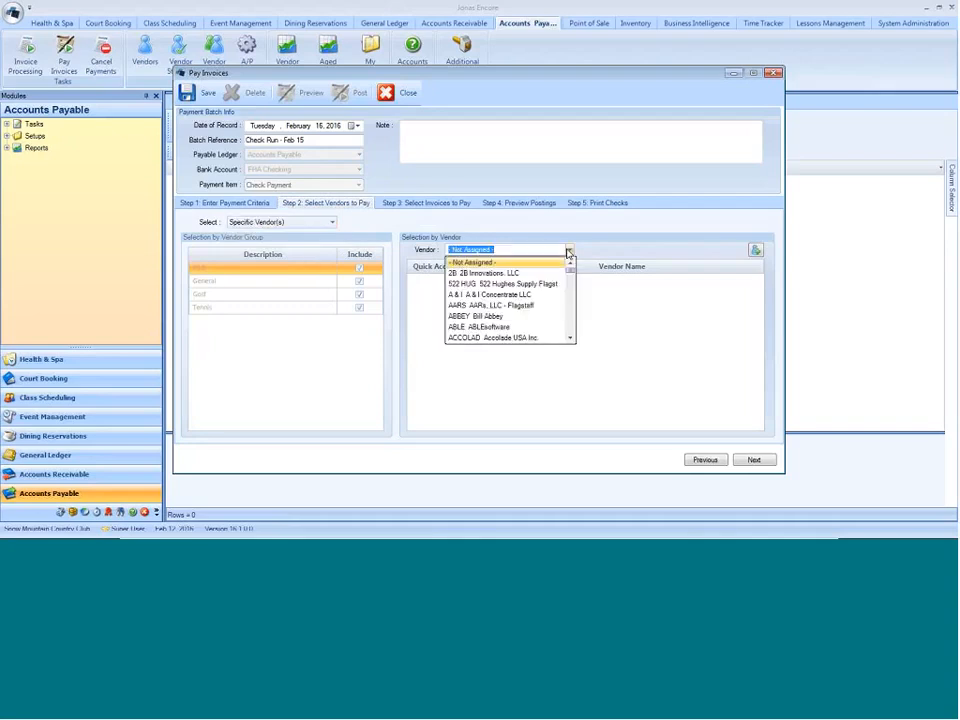
{"action": "type", "text": "sysco"}
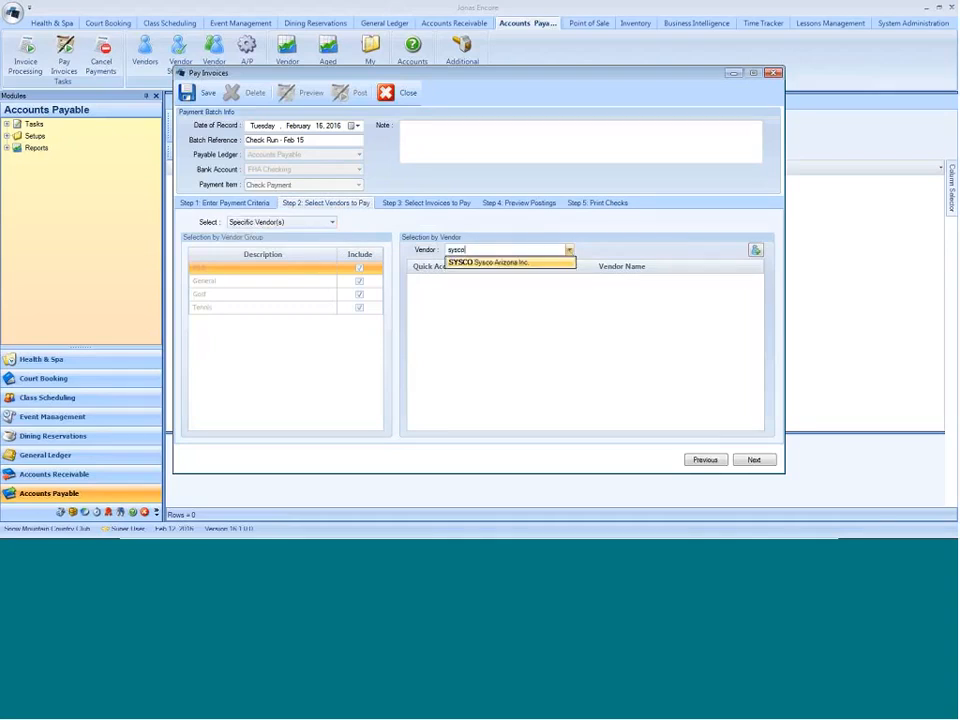
{"action": "left_click", "coordinate": [562, 264]}
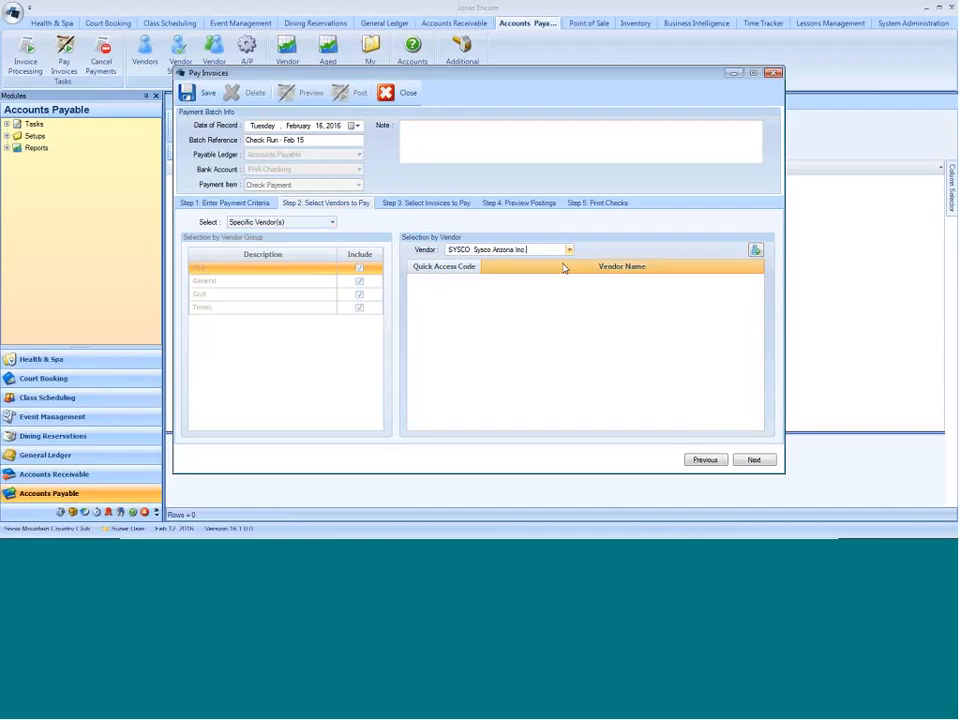
{"action": "left_click", "coordinate": [755, 250]}
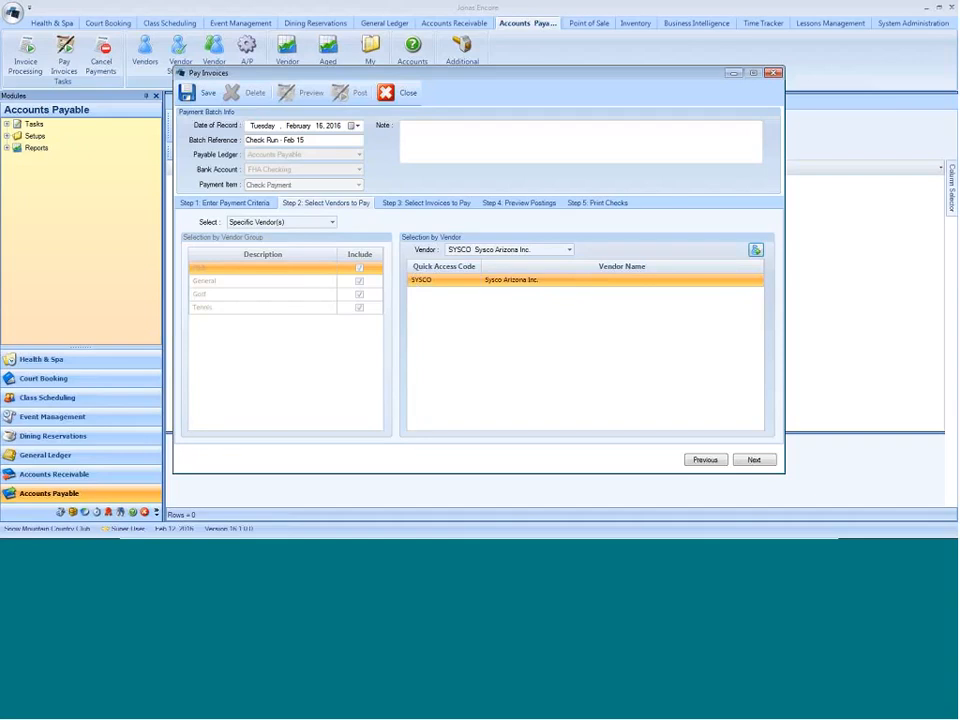
- Bring up the invoices to pay for the chosen vendor and sort the list by vendor
{"action": "left_click", "coordinate": [255, 204]}
{"action": "left_click", "coordinate": [428, 204]}
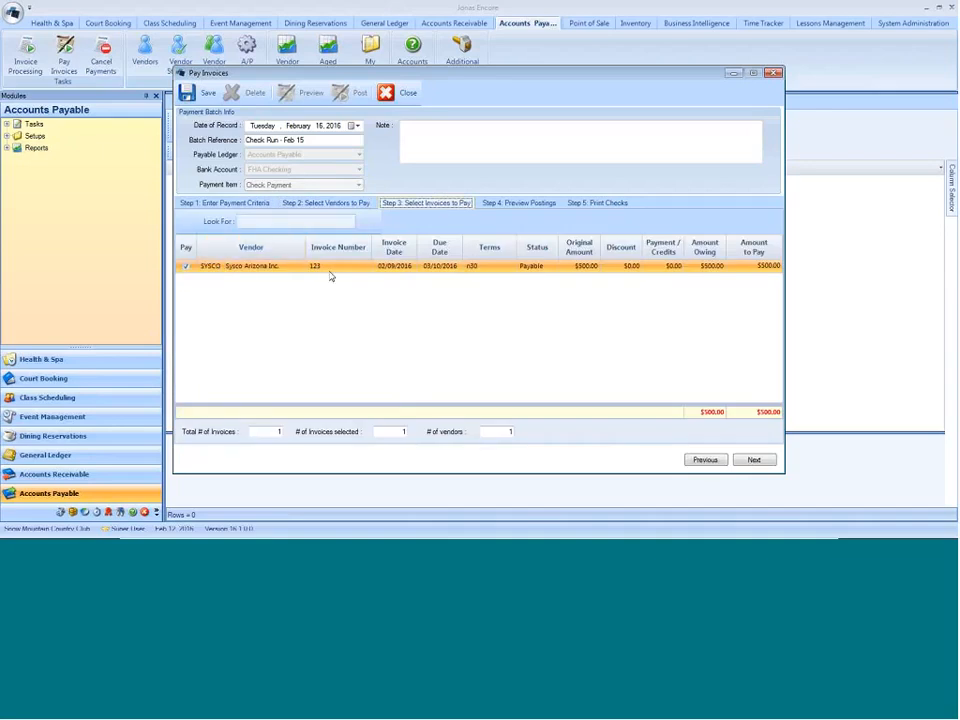
{"action": "left_click", "coordinate": [259, 217]}
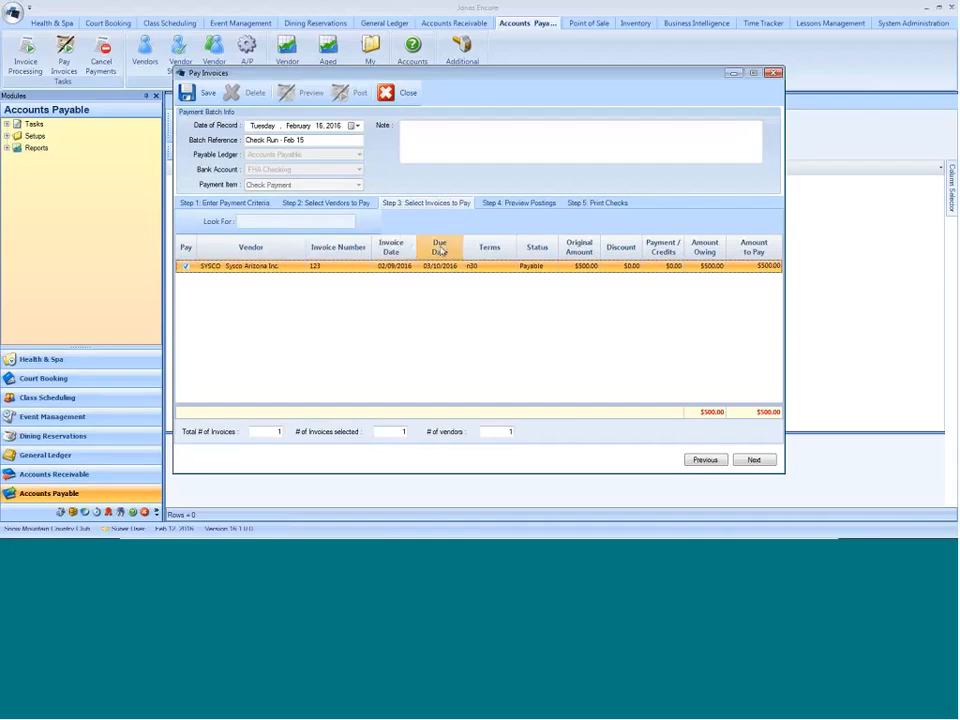
{"action": "left_click", "coordinate": [867, 236]}
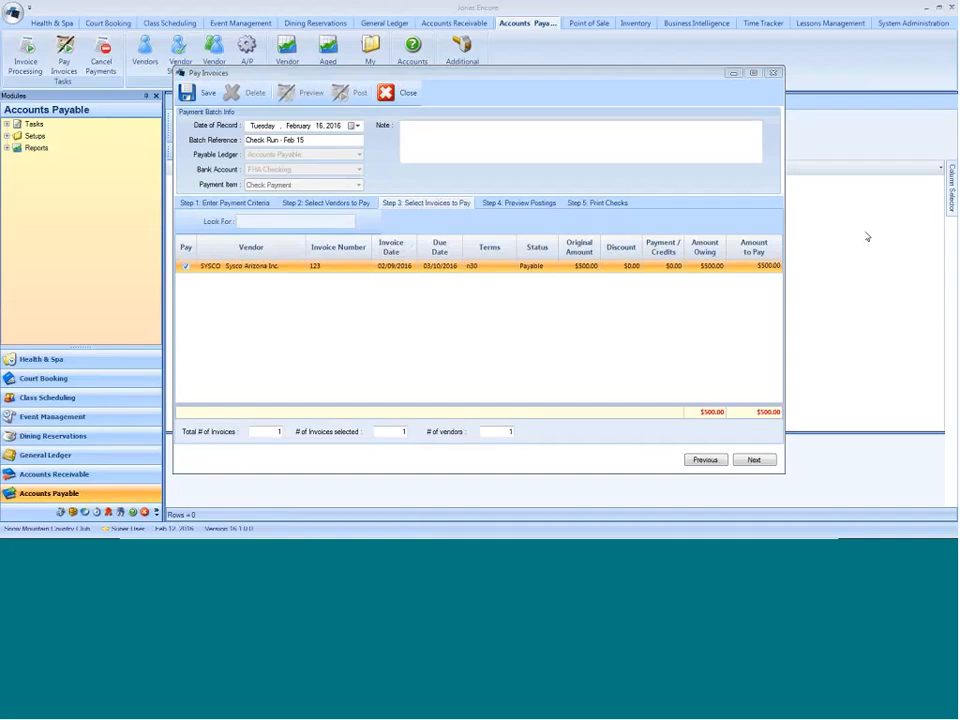
{"action": "left_click", "coordinate": [208, 249]}
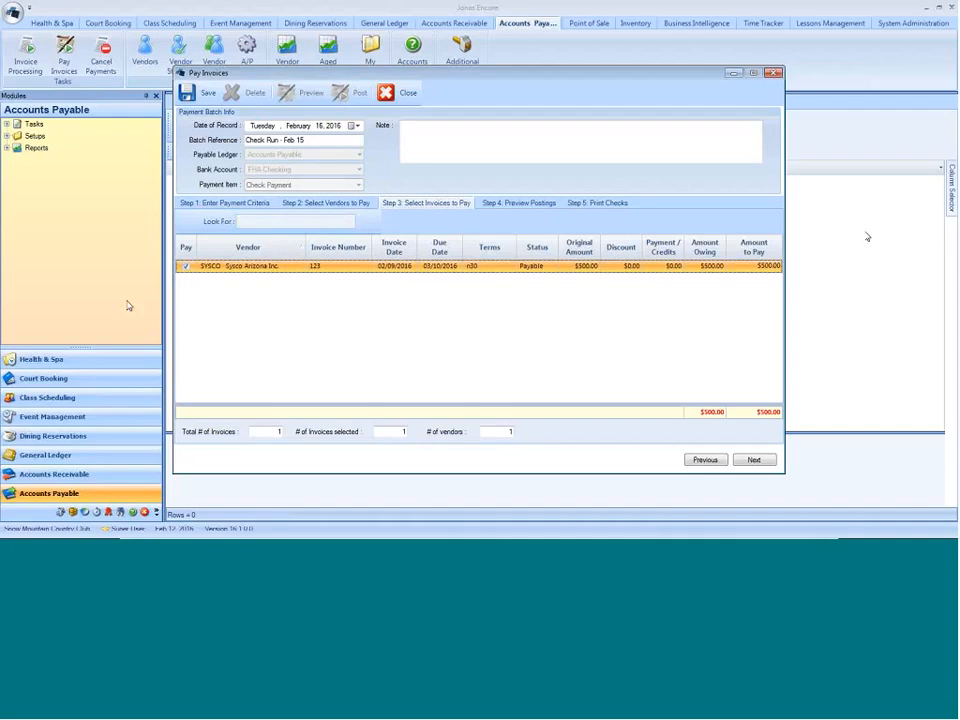
- Try toggling the Pay mark on invoice 123 and look over the bulk selection options
{"action": "left_click", "coordinate": [185, 266]}
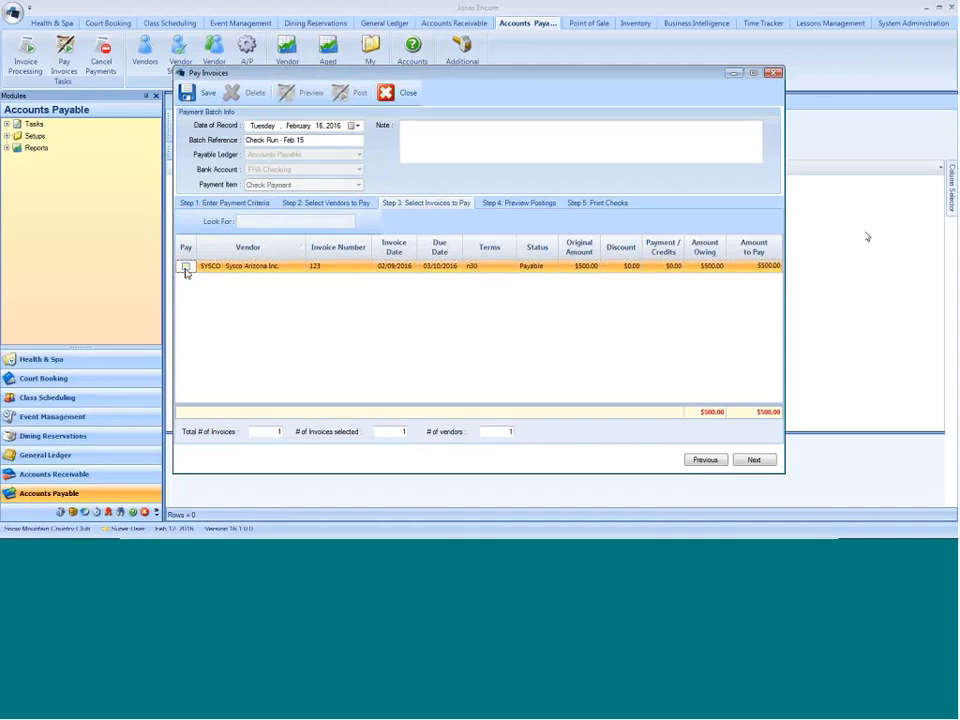
{"action": "right_click", "coordinate": [188, 270]}
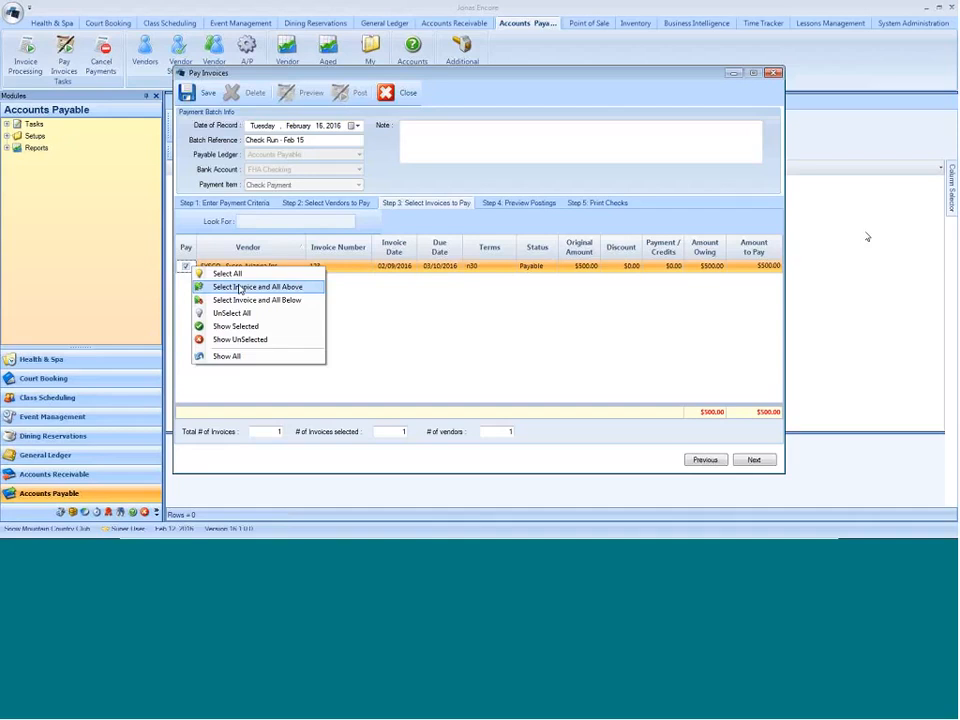
{"action": "left_click", "coordinate": [397, 321]}
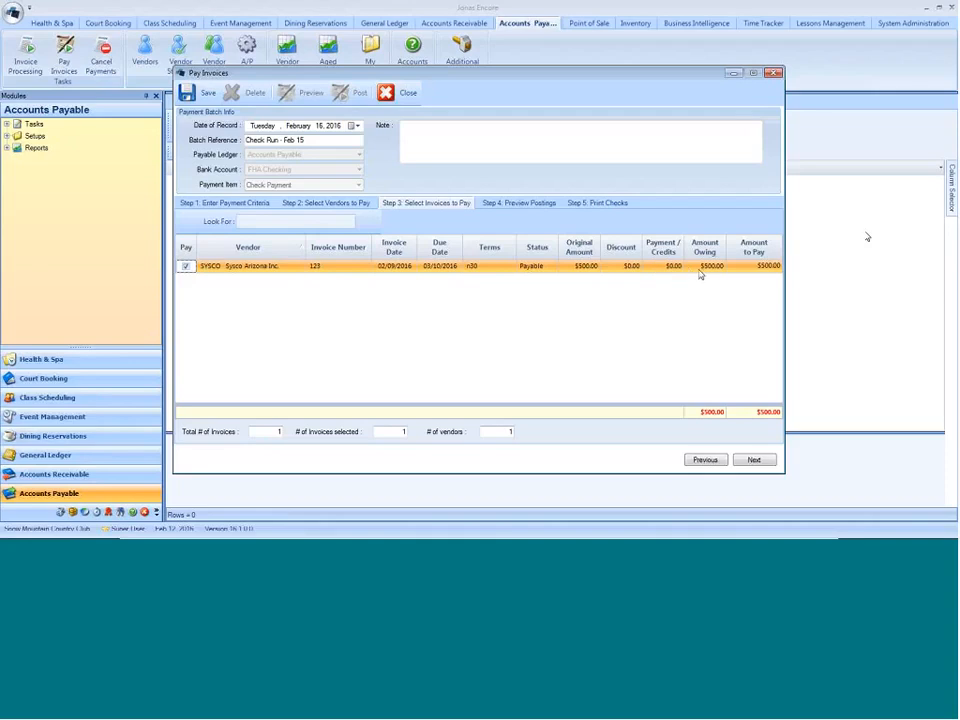
- Set the amount to pay on invoice 123 to 400 as a partial payment
{"action": "left_click", "coordinate": [762, 266]}
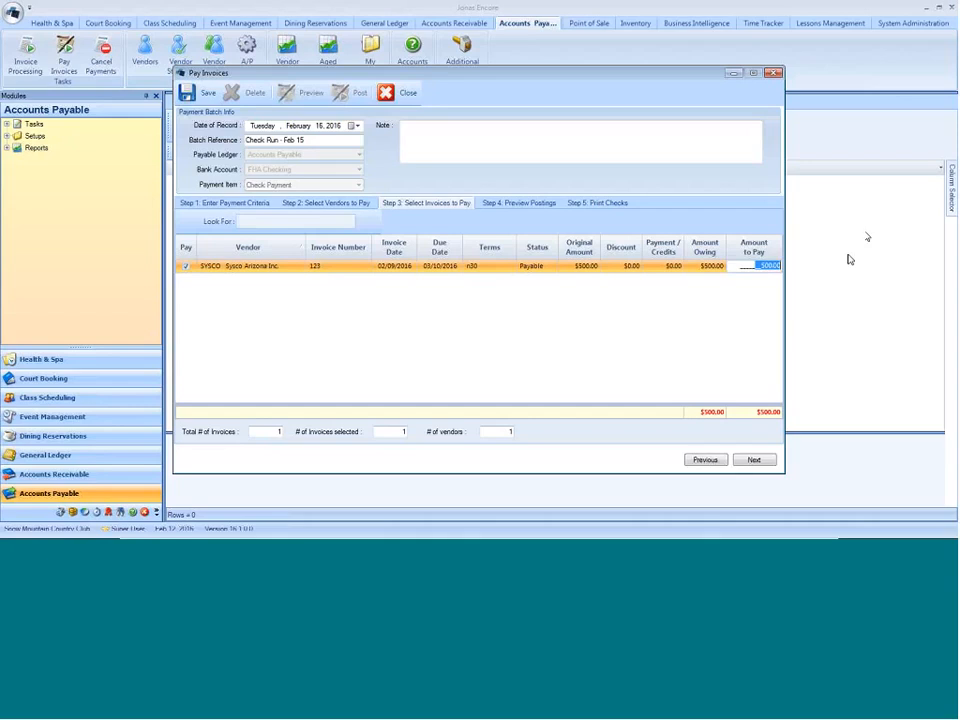
{"action": "type", "text": "400"}
{"action": "left_click", "coordinate": [704, 268]}
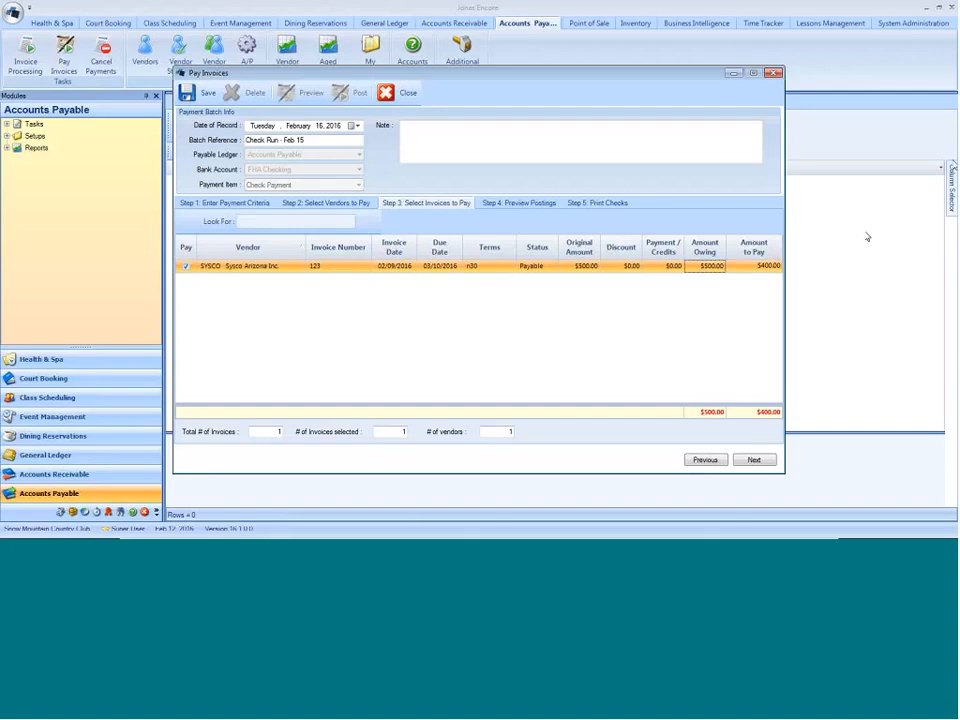
{"action": "left_click", "coordinate": [867, 237]}
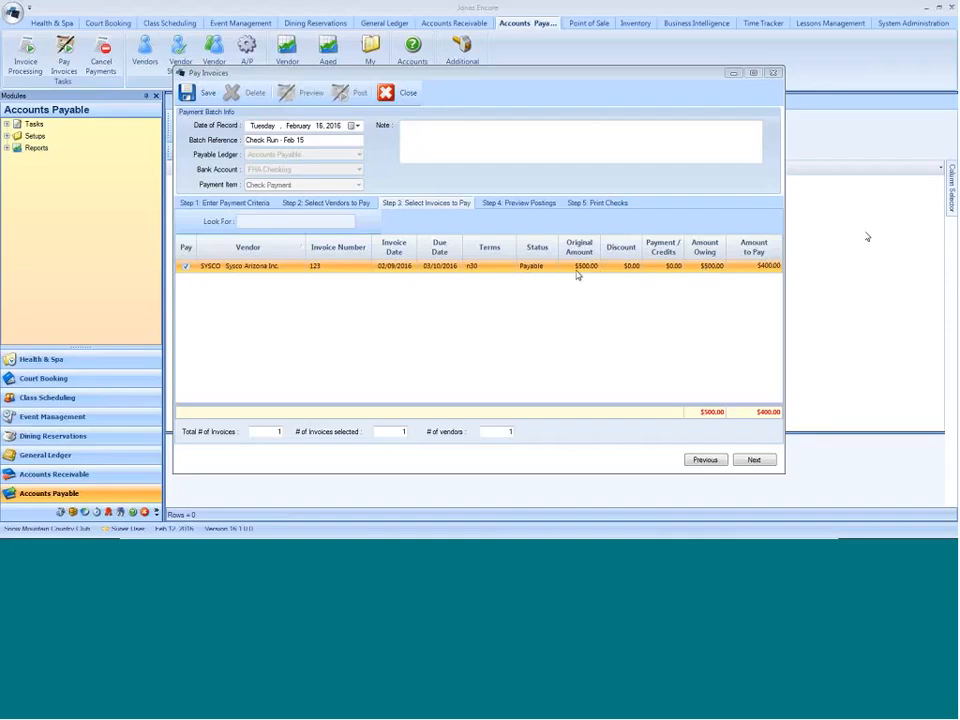
- Set the amount to pay on invoice 123 to 500
{"action": "left_click", "coordinate": [763, 265]}
{"action": "left_click_drag", "start_coordinate": [763, 271], "coordinate": [882, 271]}
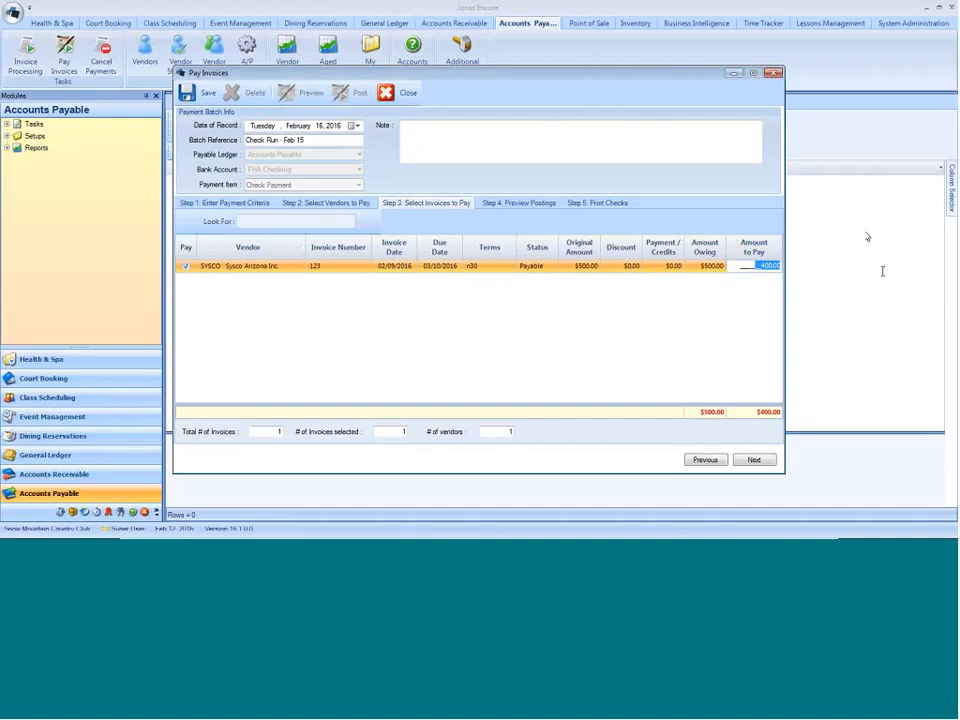
{"action": "type", "text": "500"}
{"action": "left_click", "coordinate": [721, 268]}
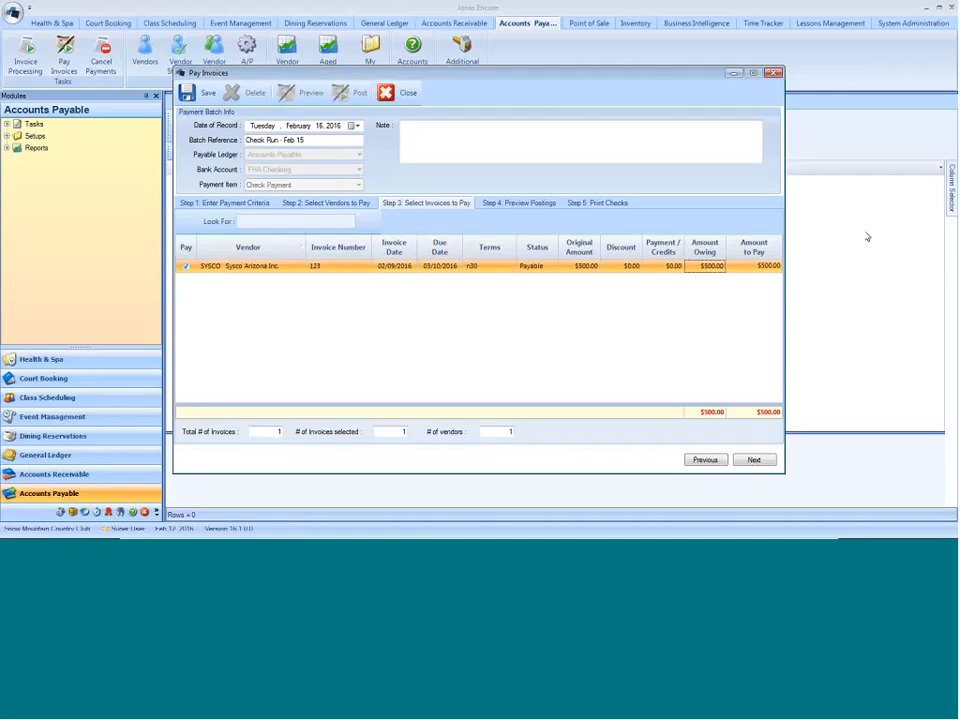
- Preview the batch's general ledger postings and inspect the invoice details under Sysco Arizona Inc
{"action": "left_click", "coordinate": [754, 460]}
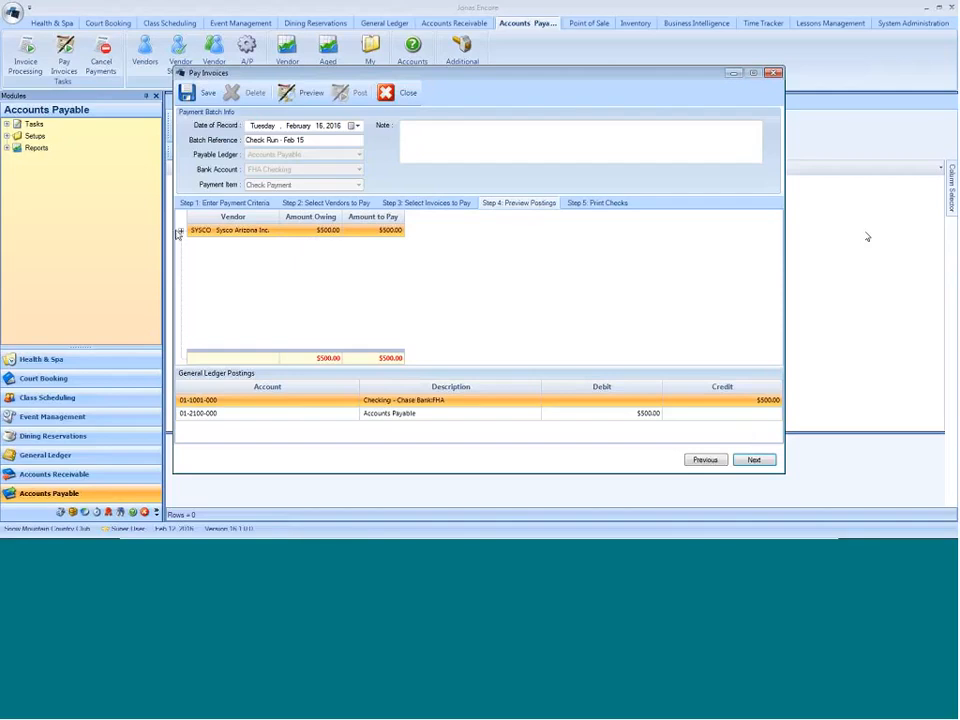
{"action": "left_click", "coordinate": [179, 231]}
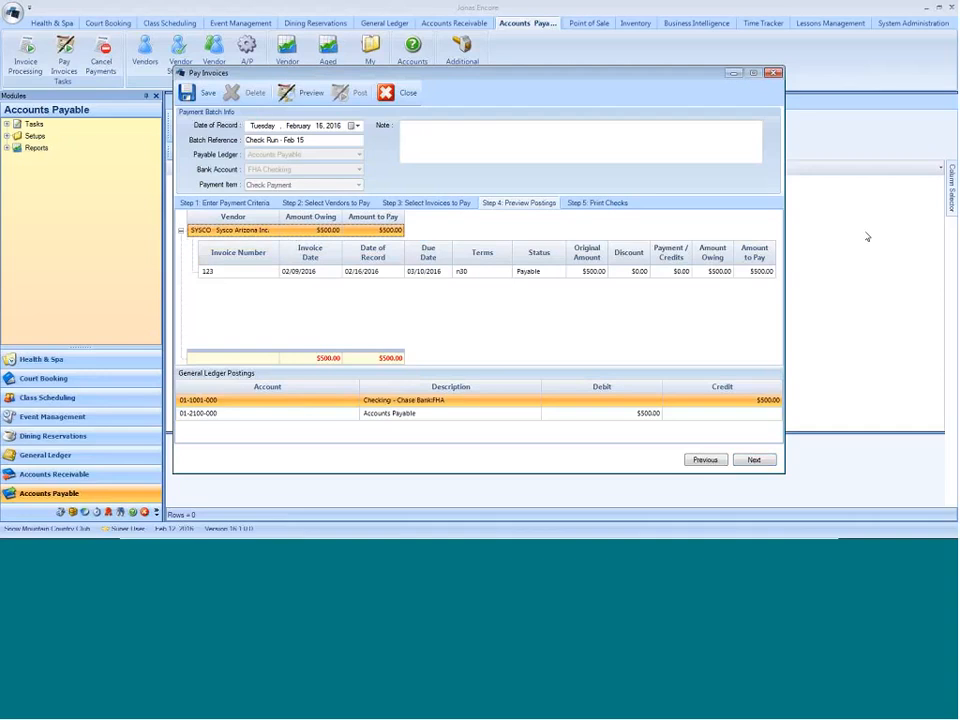
{"action": "left_click", "coordinate": [182, 232]}
- Print the Sysco check on the RICOH - Marketing printer, using Tray 1: Letter for checks and Tray 3: LetterSmall for remittance advice
{"action": "left_click", "coordinate": [591, 204]}
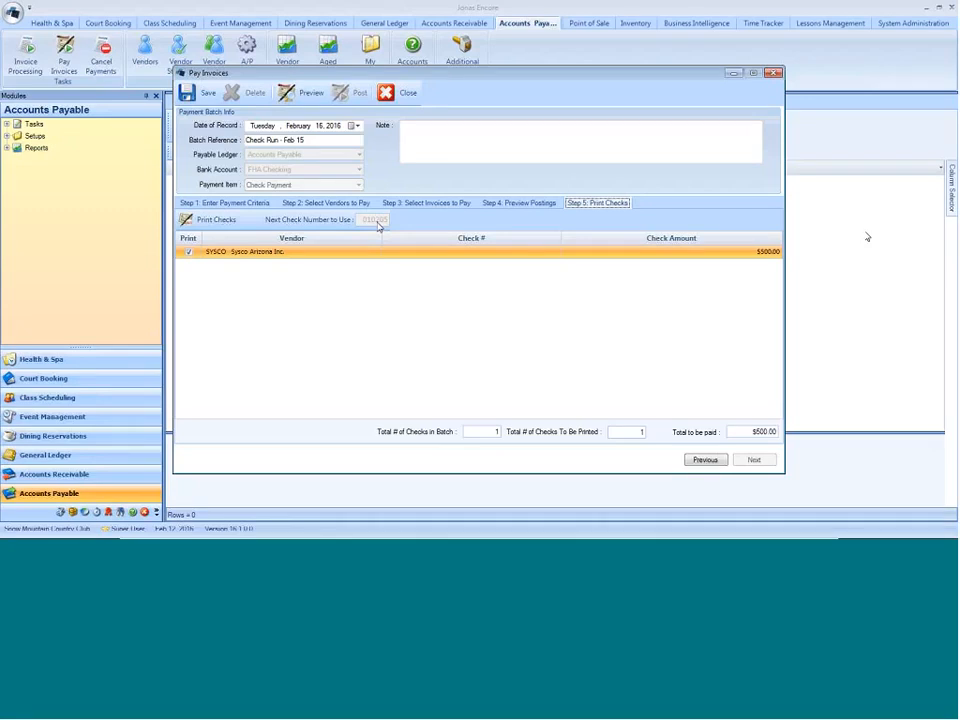
{"action": "left_click", "coordinate": [200, 222]}
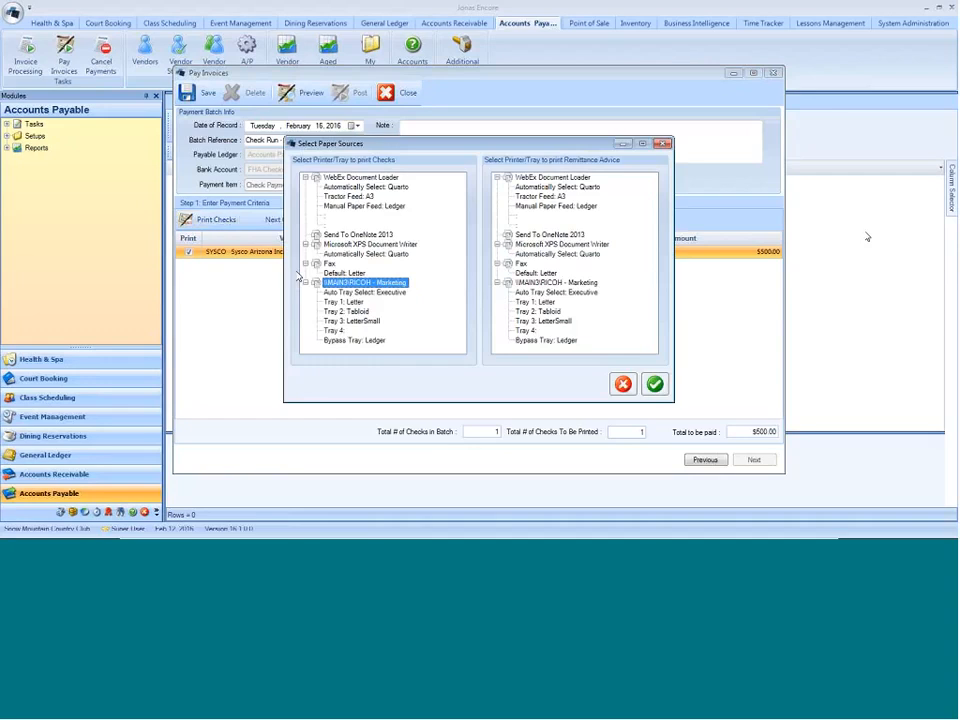
{"action": "left_click", "coordinate": [345, 301]}
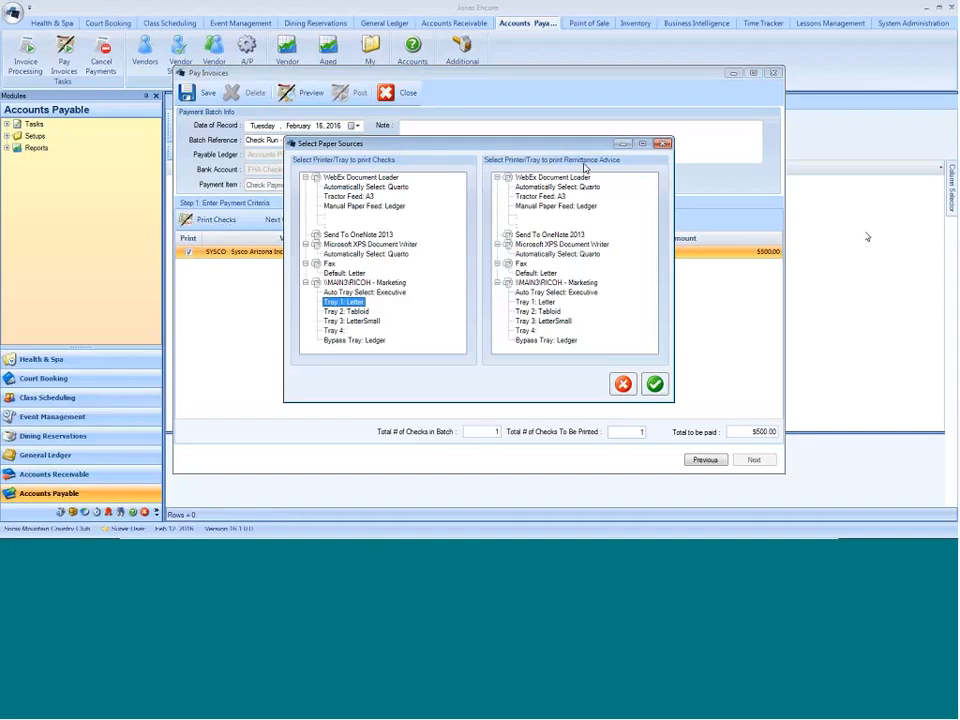
{"action": "left_click", "coordinate": [555, 322]}
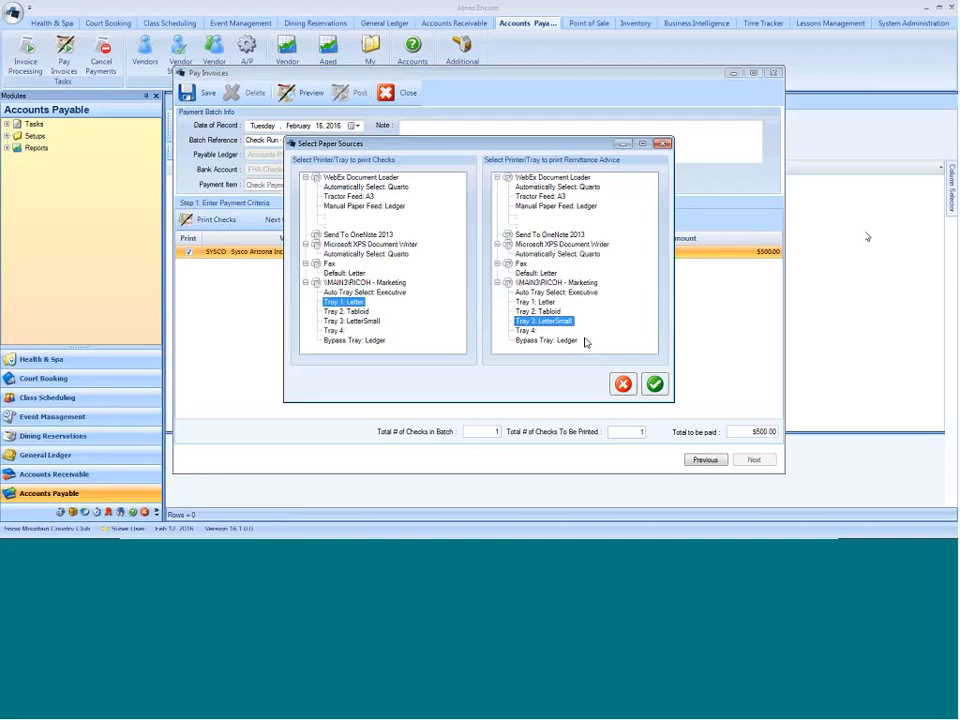
{"action": "left_click", "coordinate": [655, 385]}
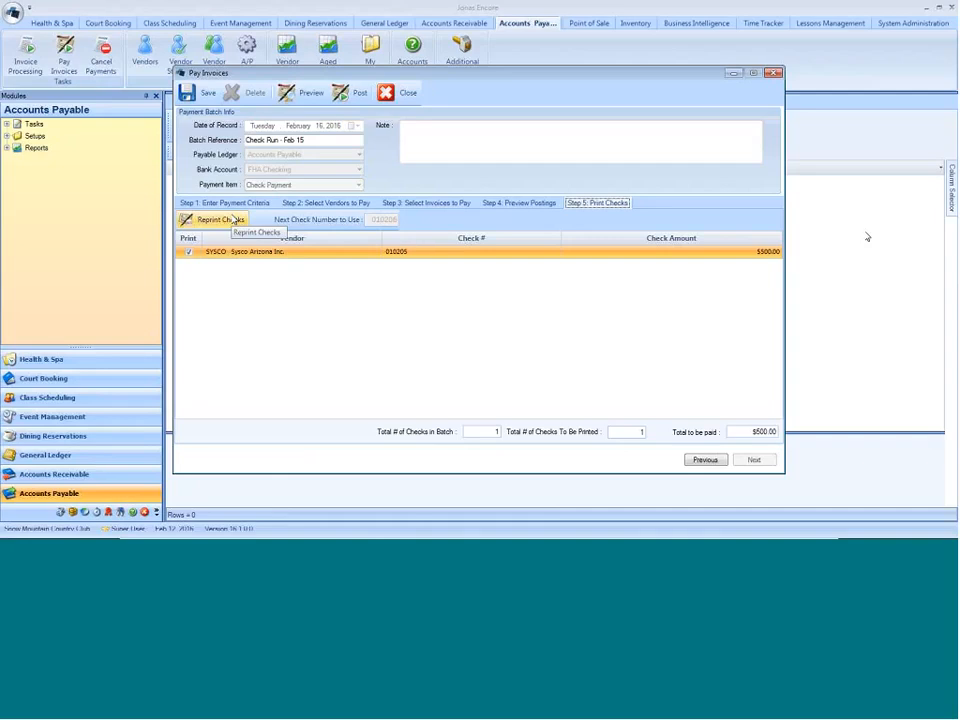
- Look over the check reprint selection options and preview the Payment Register report at full size
{"action": "right_click", "coordinate": [185, 250]}
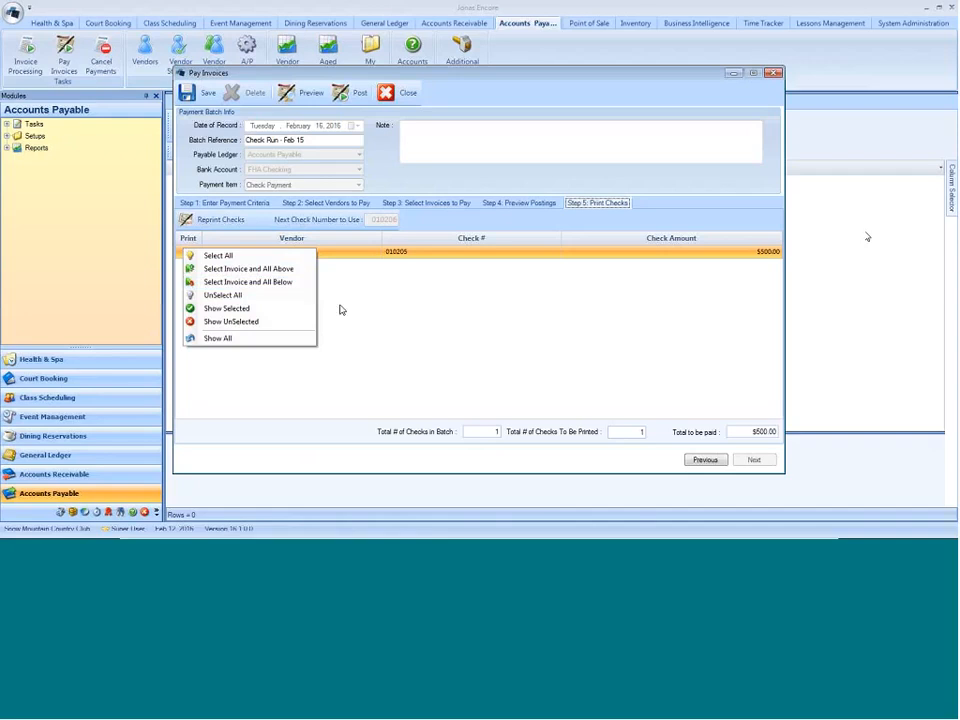
{"action": "left_click", "coordinate": [401, 313]}
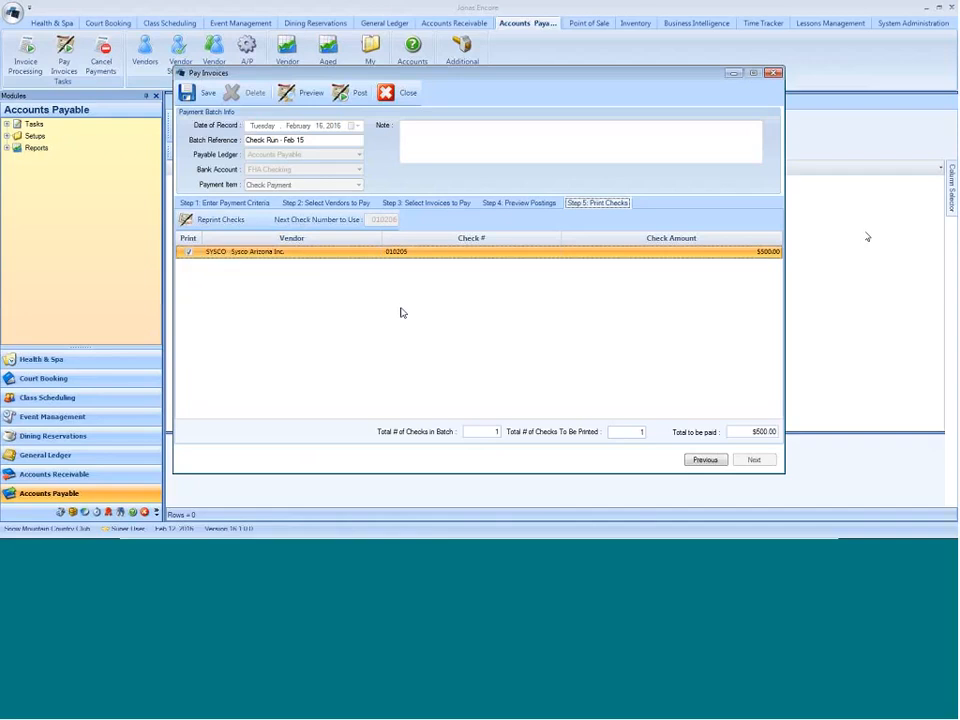
{"action": "left_click", "coordinate": [292, 97]}
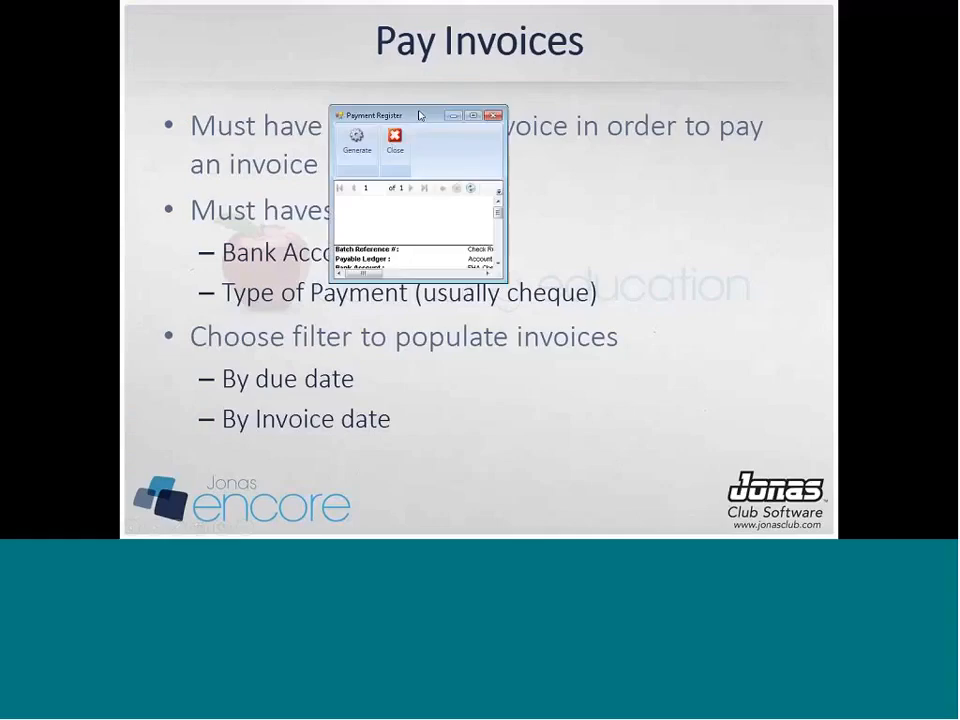
{"action": "left_click", "coordinate": [475, 116]}
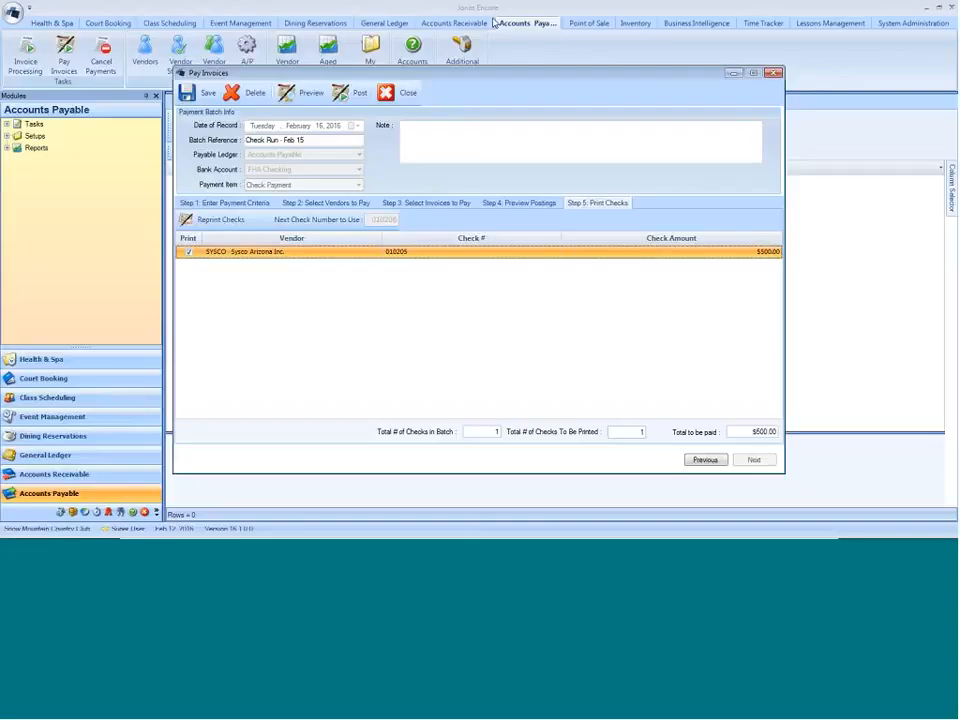
- Post the Check Run - Feb 15 payment batch and close the resulting Payment Register
{"action": "left_click", "coordinate": [353, 93]}
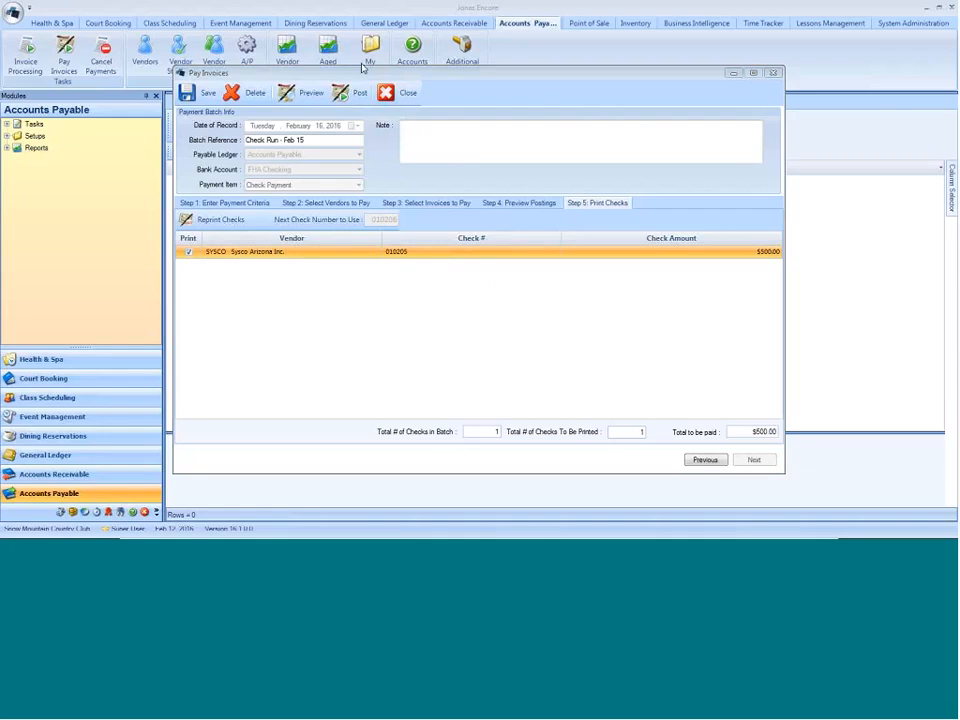
{"action": "left_click", "coordinate": [421, 69]}
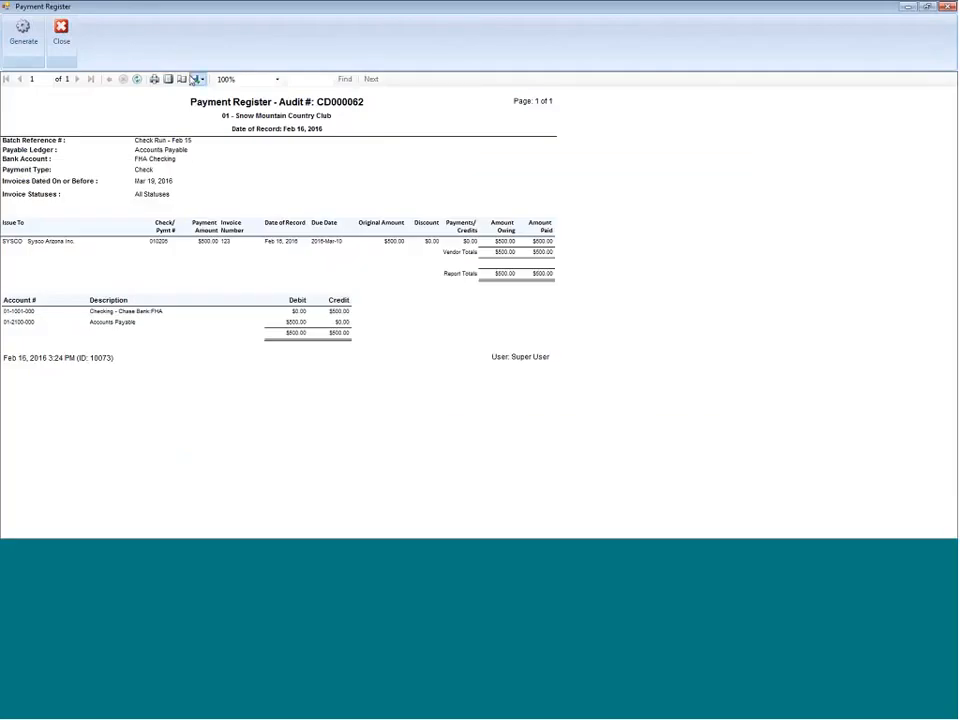
{"action": "left_click", "coordinate": [67, 40]}
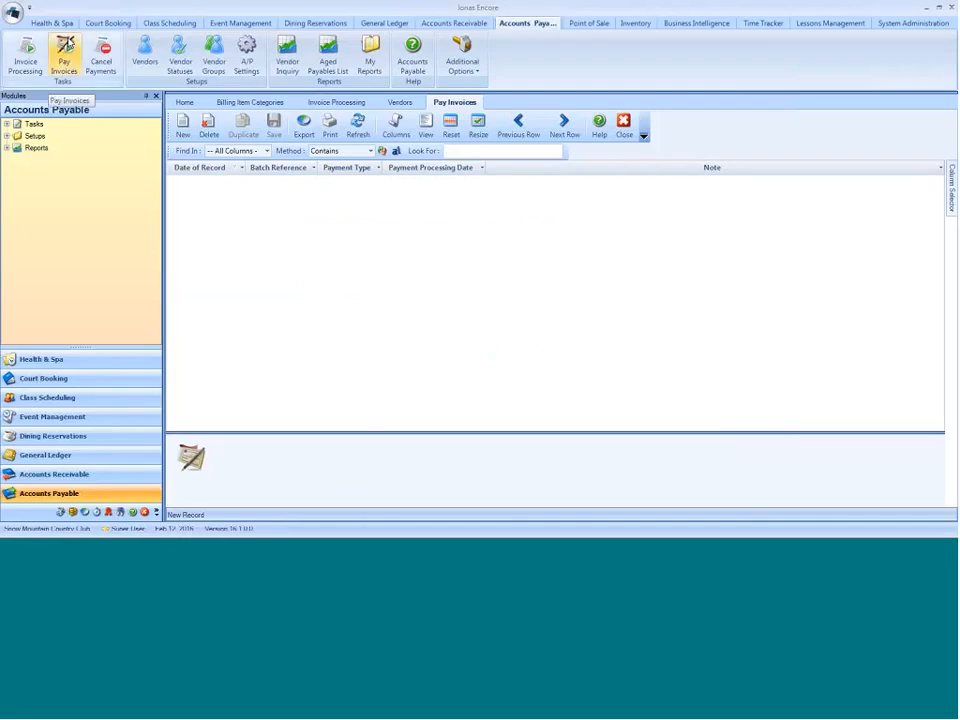
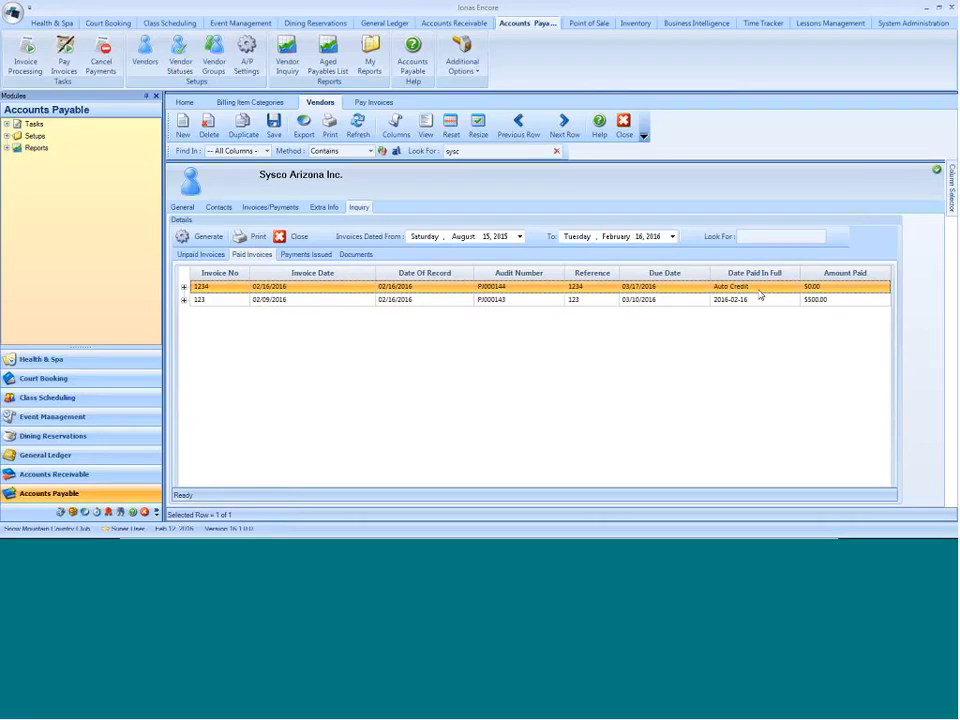
- Inspect the drill-down details of Sysco Arizona's paid invoices 1234 and 123, closing each one
{"action": "double_click", "coordinate": [216, 290]}
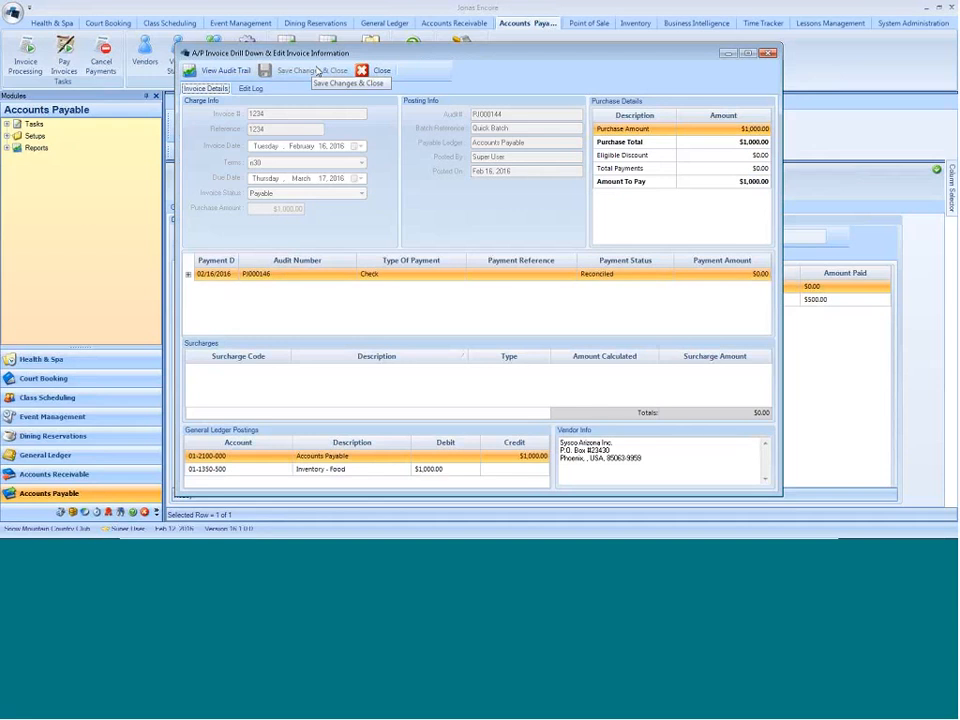
{"action": "left_click", "coordinate": [380, 70]}
{"action": "left_click", "coordinate": [445, 300]}
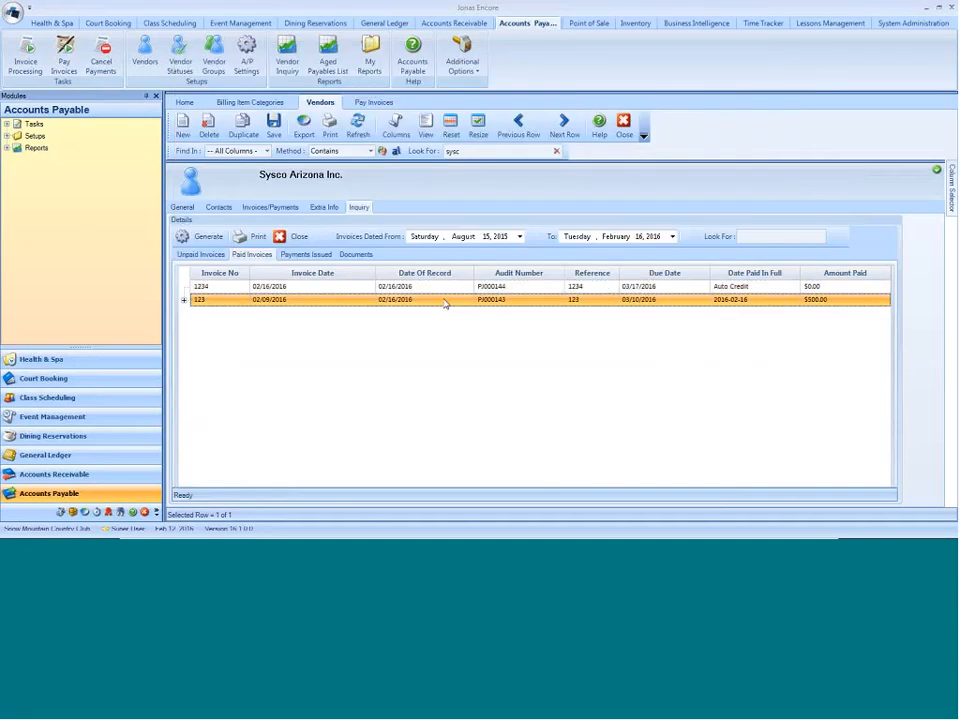
{"action": "double_click", "coordinate": [445, 300]}
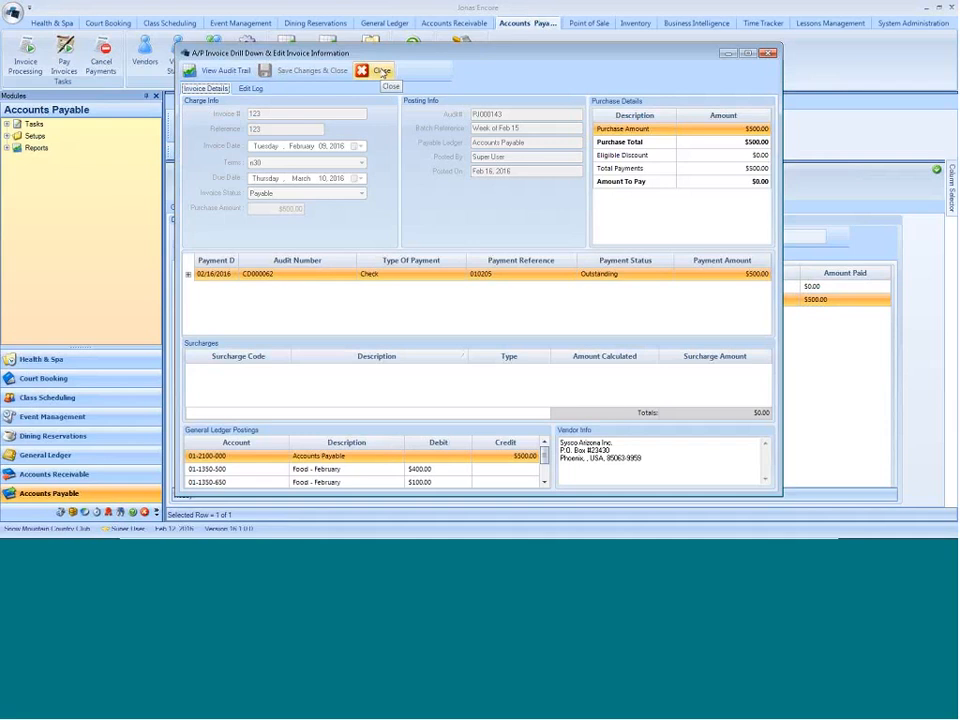
{"action": "left_click", "coordinate": [382, 71]}
- Review the payments issued to Sysco Arizona and its stored A/P check and other documents
{"action": "left_click", "coordinate": [300, 256]}
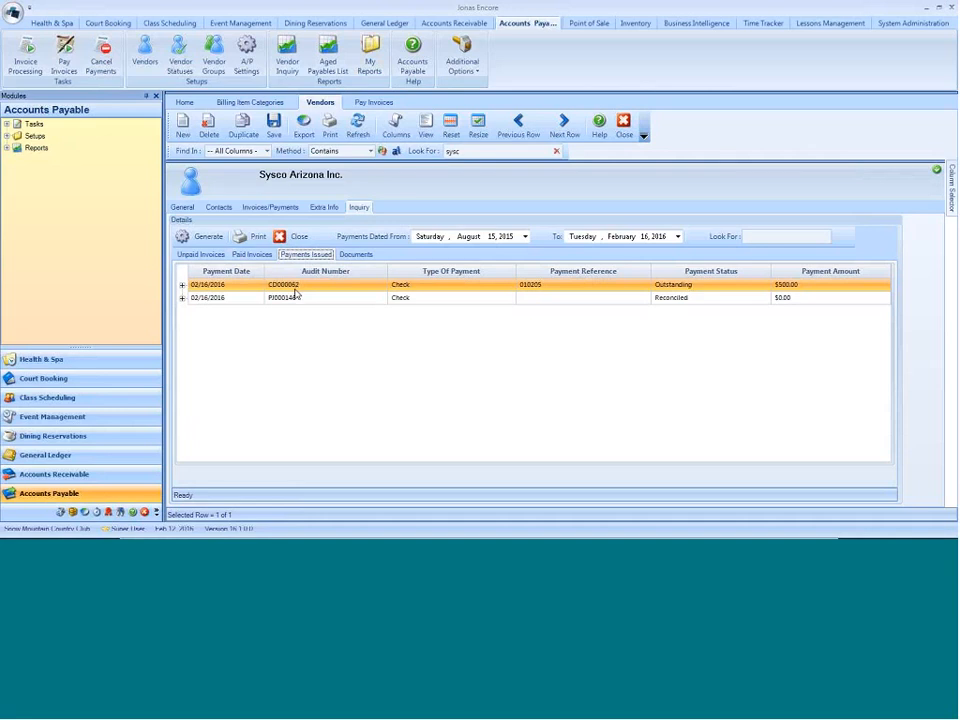
{"action": "left_click", "coordinate": [690, 297]}
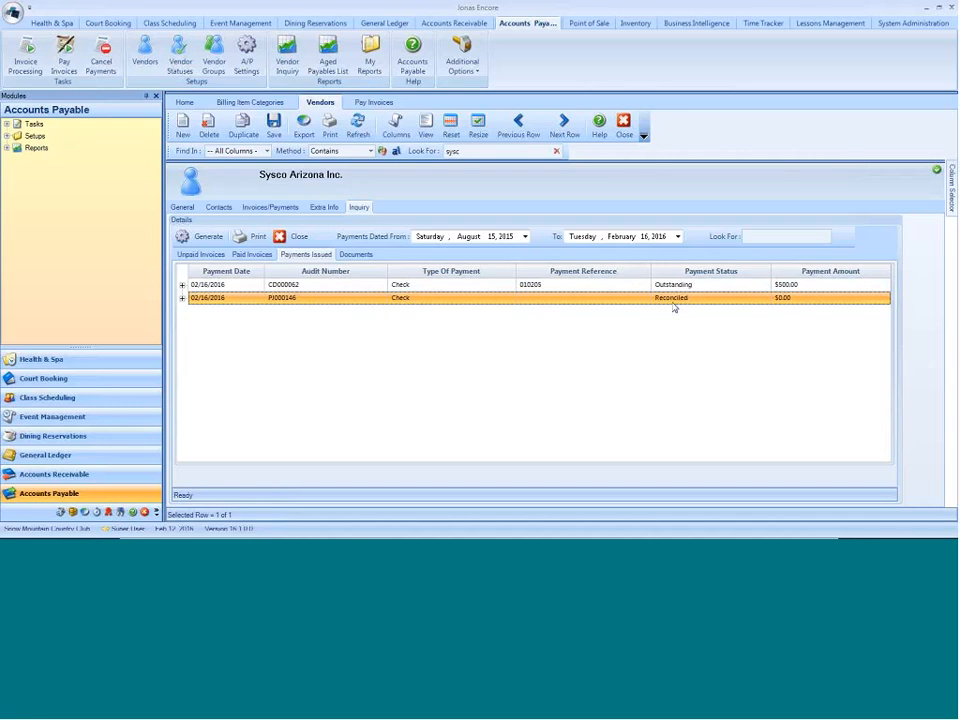
{"action": "left_click", "coordinate": [360, 255]}
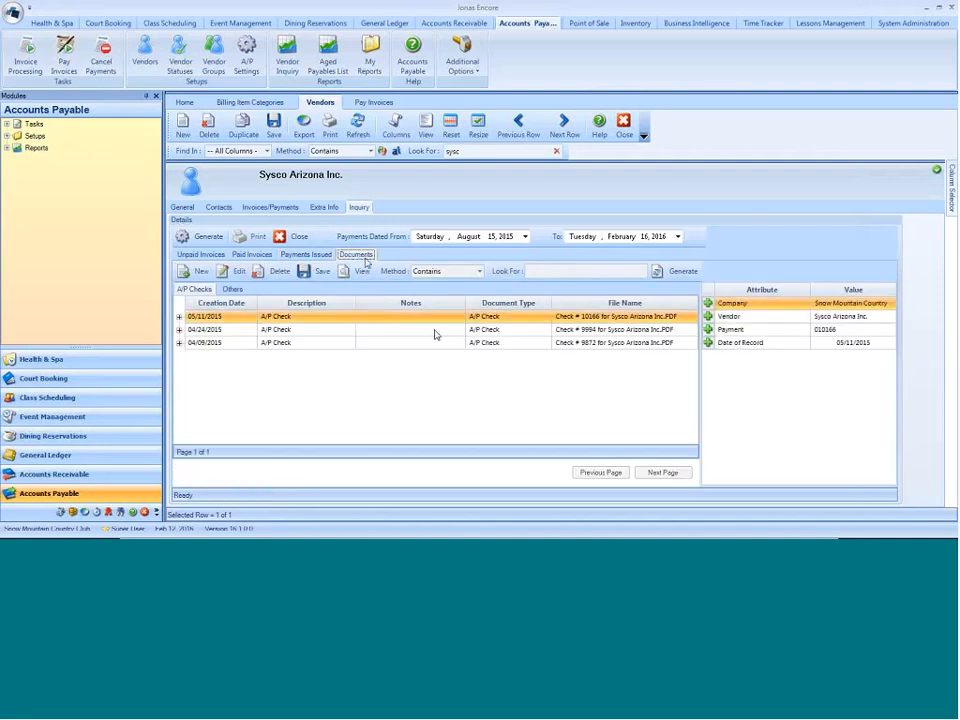
{"action": "left_click", "coordinate": [233, 290]}
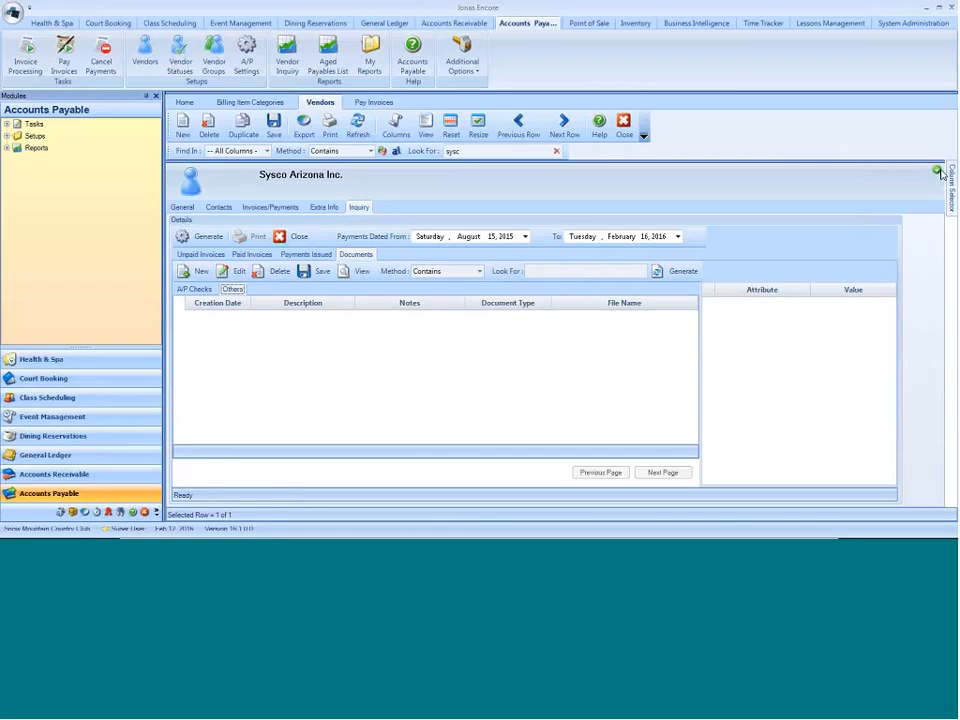
- Create a new invoice processing batch, enter its batch reference and open a blank invoice in it
{"action": "left_click", "coordinate": [27, 66]}
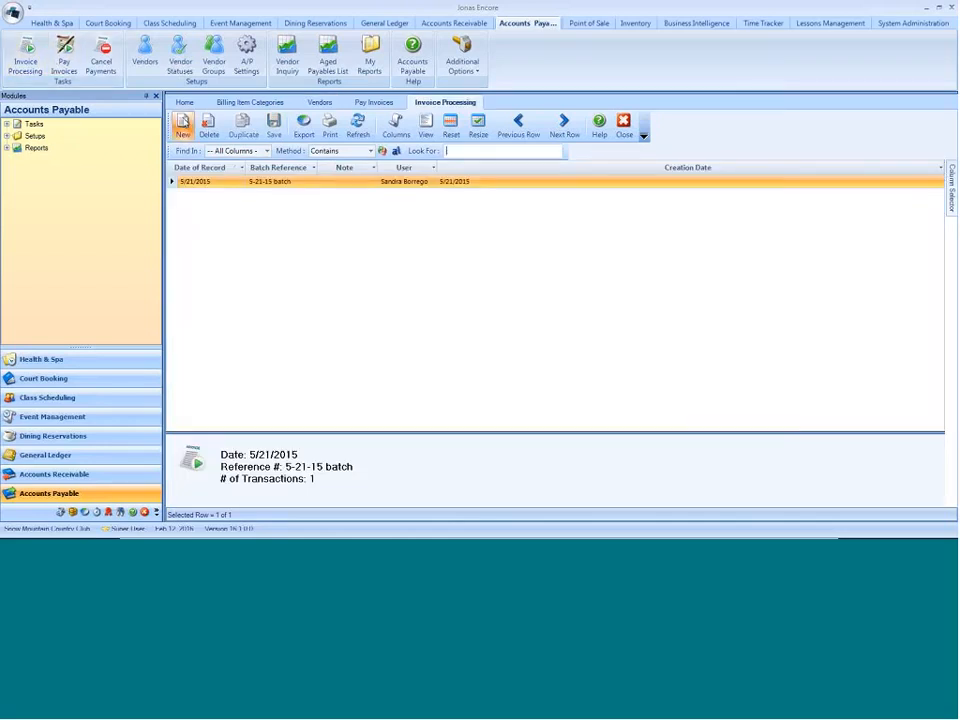
{"action": "left_click", "coordinate": [183, 126]}
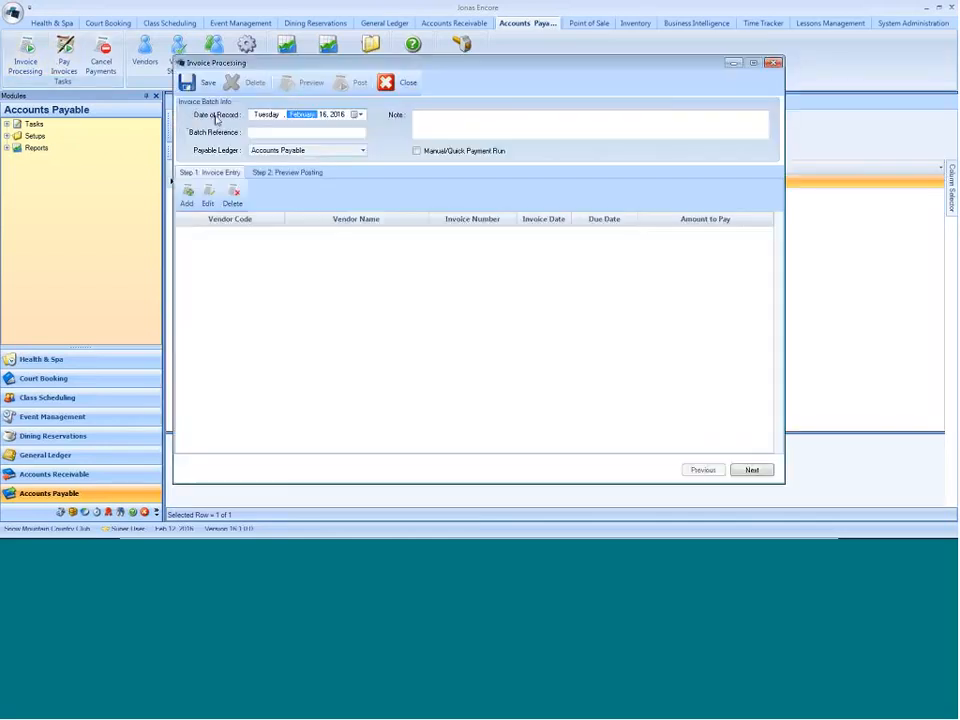
{"action": "left_click", "coordinate": [302, 132]}
{"action": "type", "text": "Mike"}
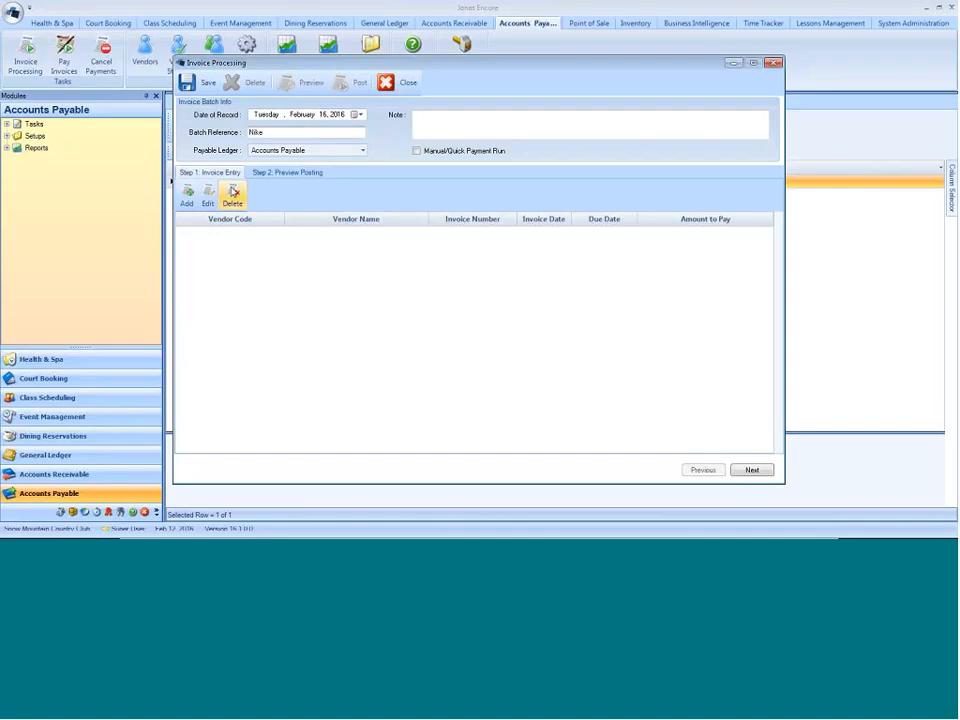
{"action": "left_click", "coordinate": [187, 196]}
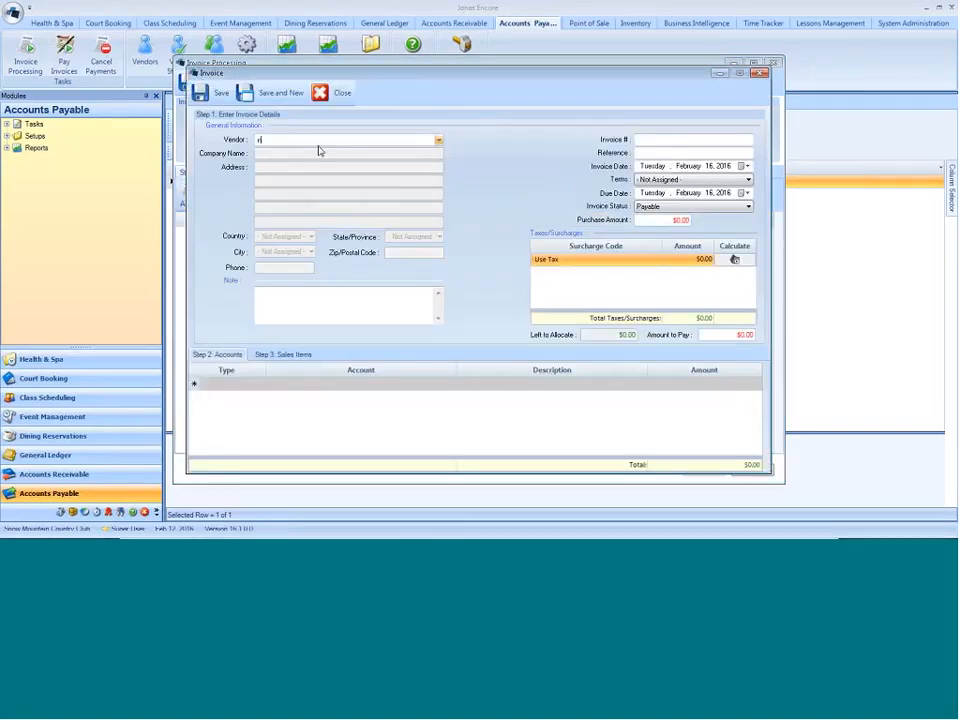
- Fill in the invoice for vendor Nike USA, Inc with number 1234 and a $500.00 purchase amount, and add an account allocation line
{"action": "type", "text": "nike"}
{"action": "key", "text": "Return"}
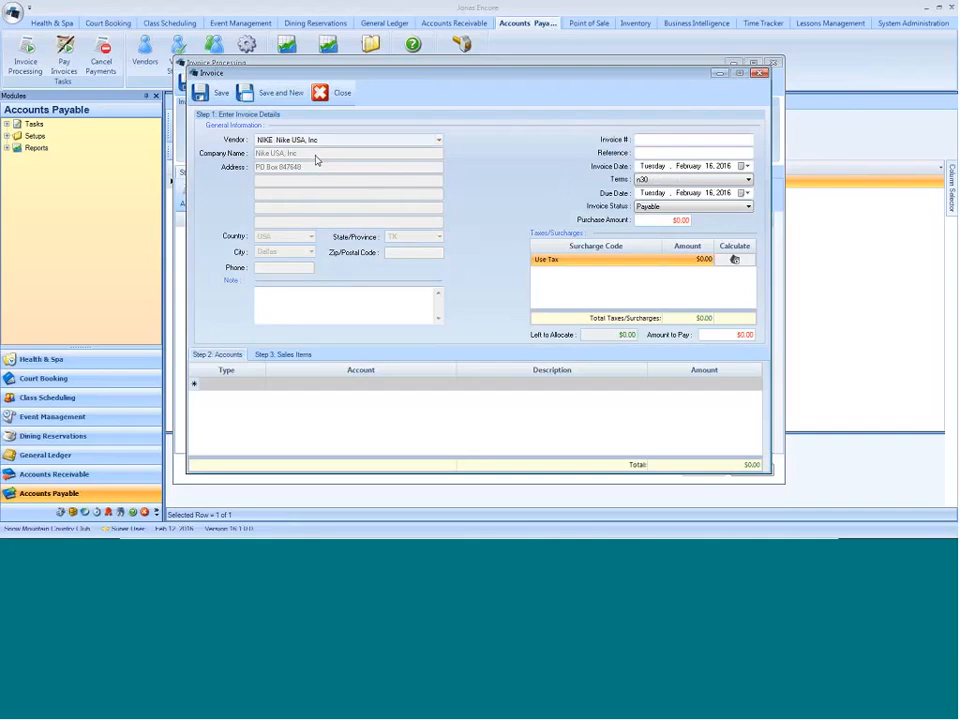
{"action": "type", "text": "1234"}
{"action": "key", "text": "Tab"}
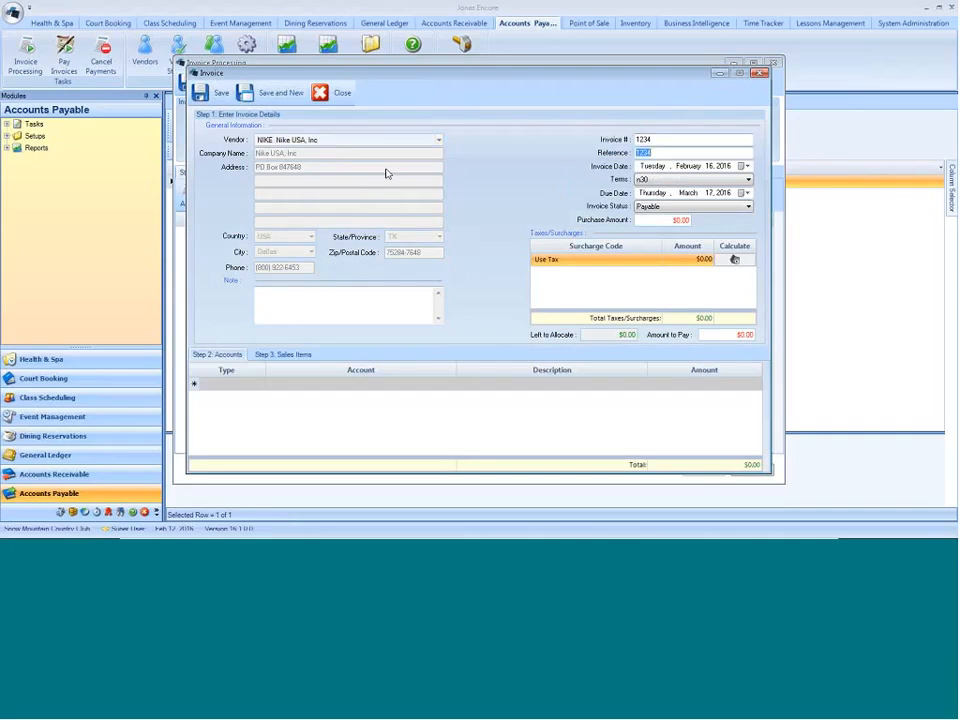
{"action": "key", "text": "Tab"}
{"action": "type", "text": "500"}
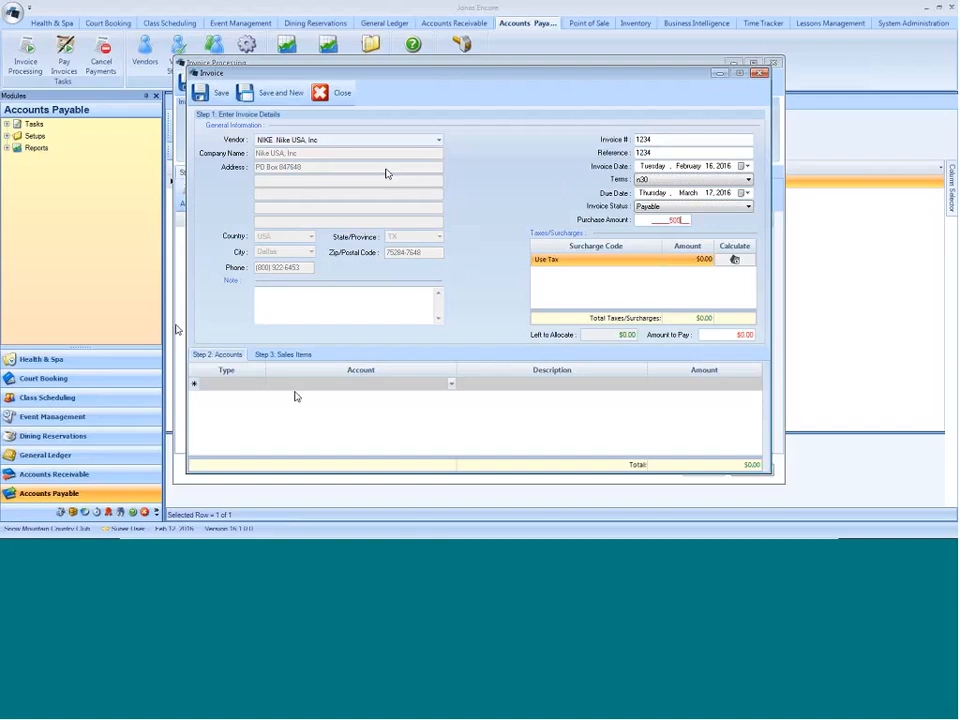
{"action": "left_click", "coordinate": [261, 384]}
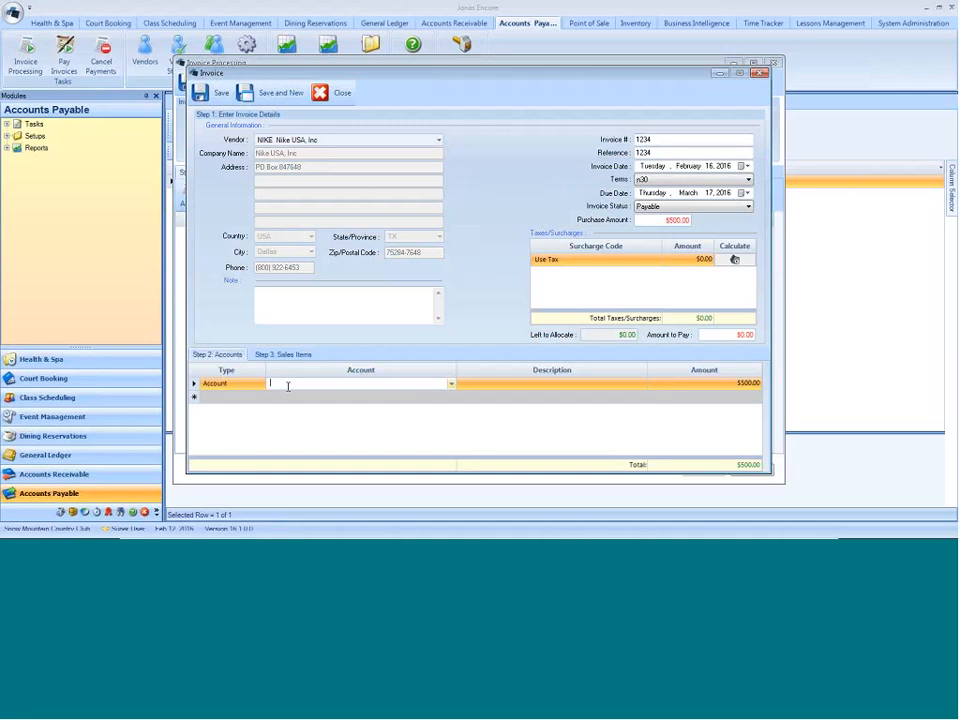
{"action": "type", "text": "ship"}
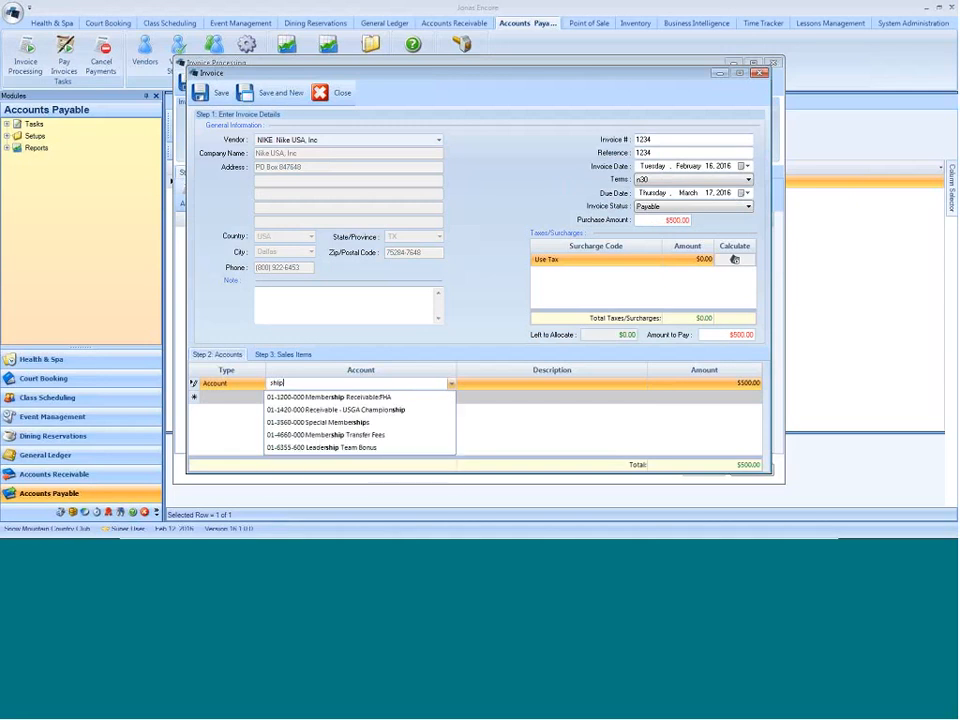
{"action": "key", "text": "BackSpace"}
{"action": "key", "text": "BackSpace"}
{"action": "type", "text": "ip"}
{"action": "key", "text": "BackSpace"}
{"action": "key", "text": "BackSpace"}
{"action": "key", "text": "BackSpace"}
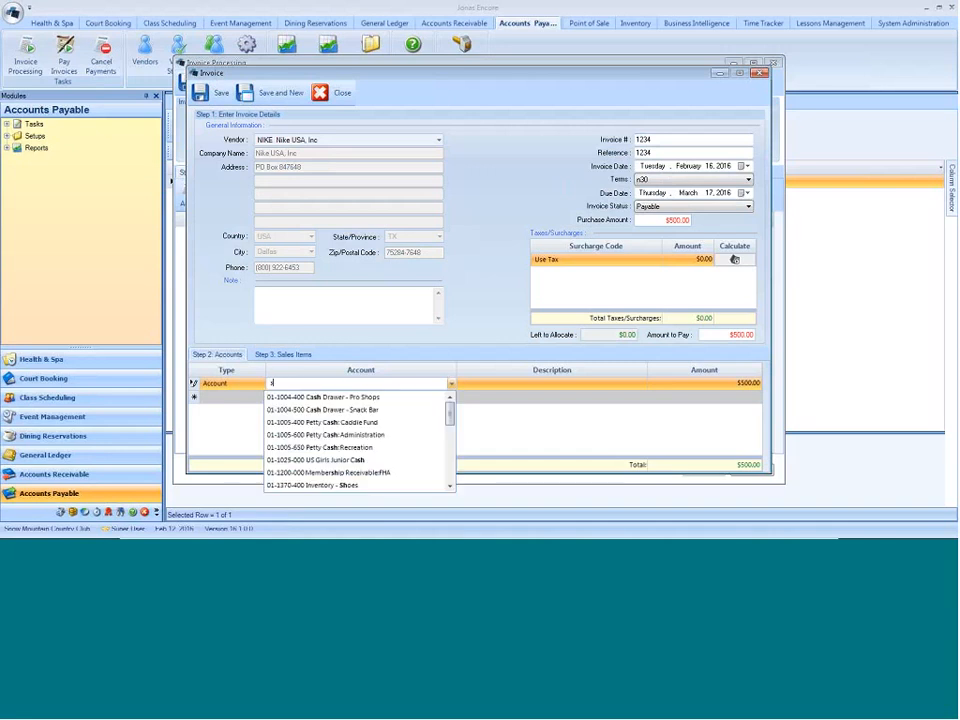
{"action": "key", "text": "BackSpace"}
- Assign account 01-6700-300 Miscellaneous Expense to the invoice's allocation line
{"action": "type", "text": "expense"}
{"action": "scroll", "coordinate": [412, 430], "scroll_direction": "down", "scroll_amount": 5}
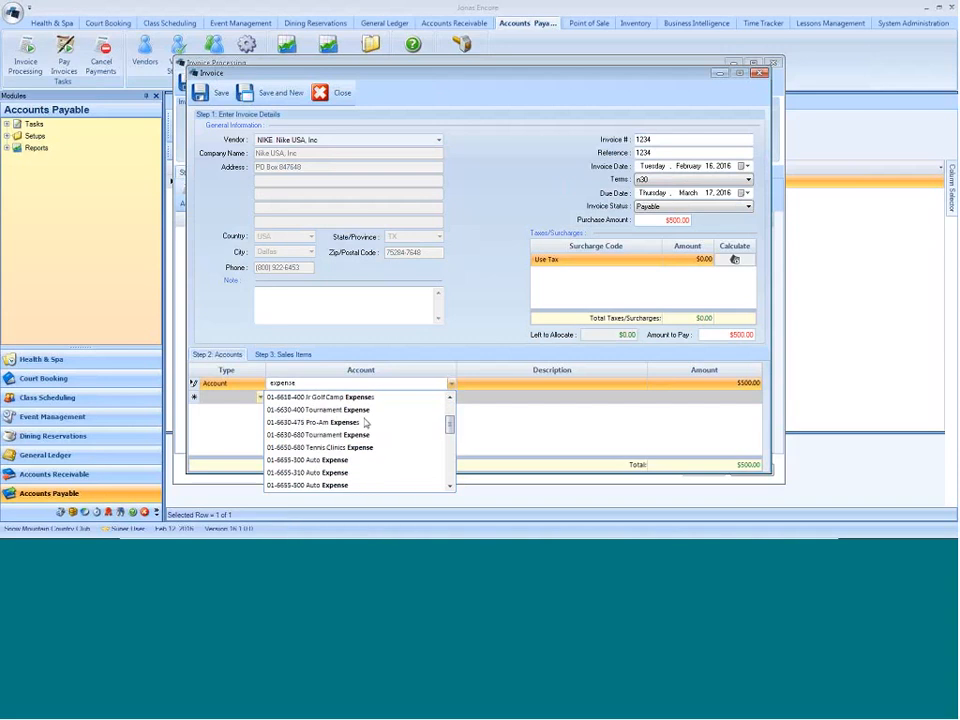
{"action": "scroll", "coordinate": [380, 430], "scroll_direction": "down", "scroll_amount": 2}
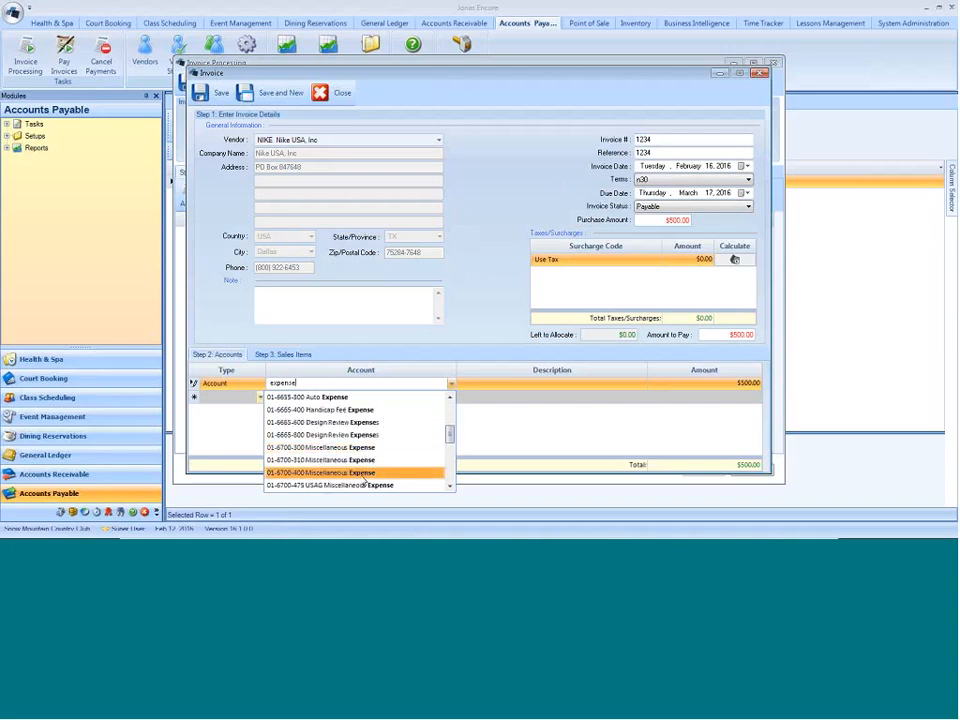
{"action": "left_click", "coordinate": [340, 447]}
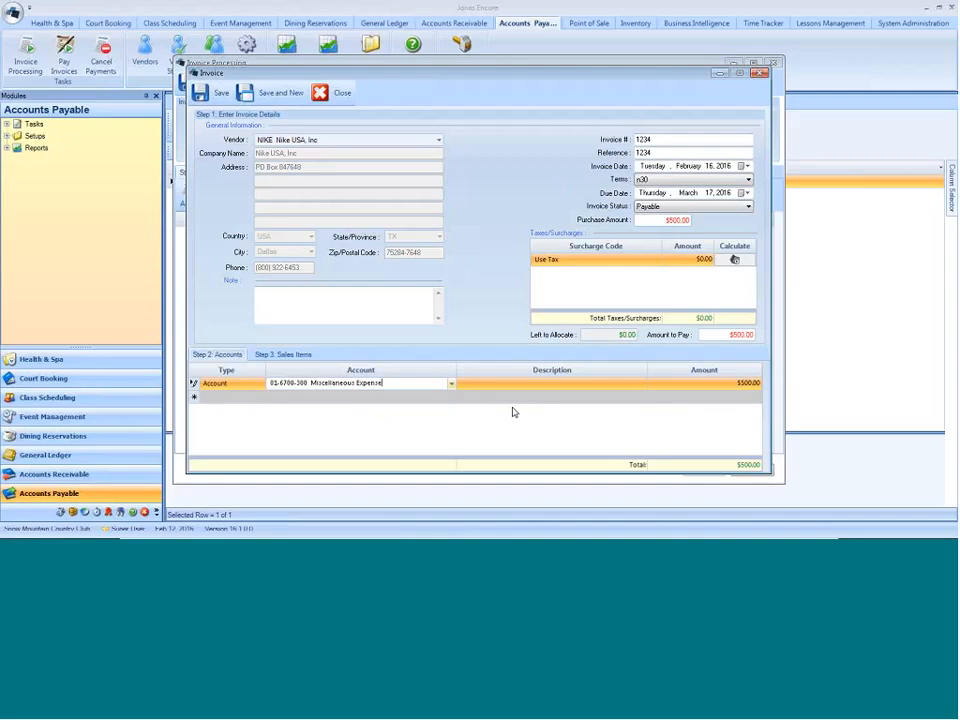
- Describe the Miscellaneous Expense line as Shipping and set its amount to $50.00
{"action": "key", "text": "Tab"}
{"action": "type", "text": "SH"}
{"action": "key", "text": "BackSpace"}
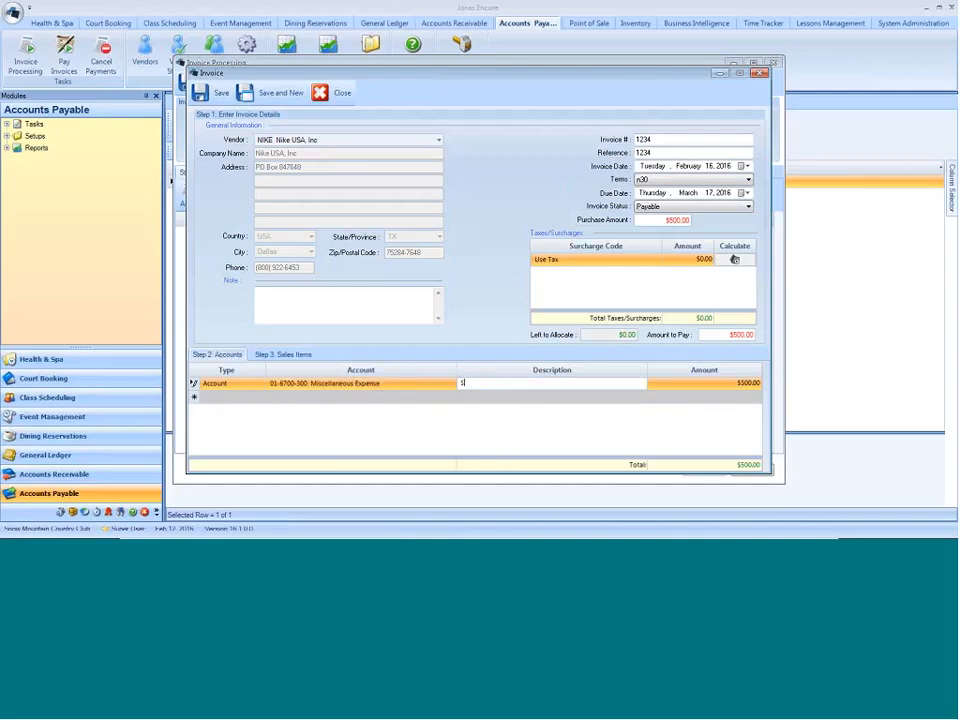
{"action": "type", "text": "hipping"}
{"action": "key", "text": "Tab"}
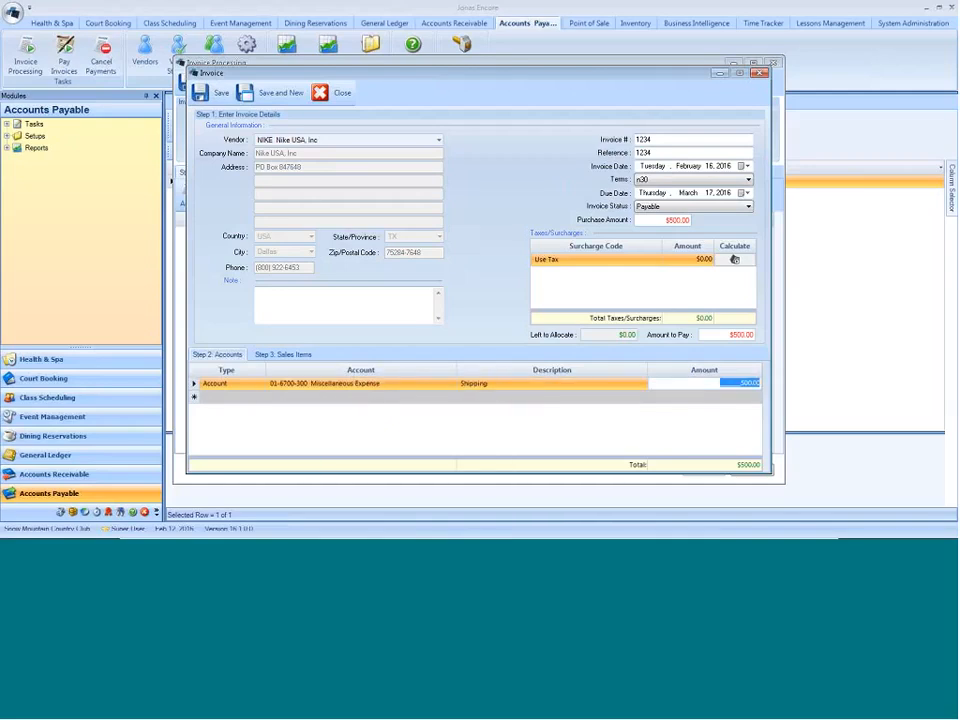
{"action": "type", "text": "50.00"}
{"action": "left_click", "coordinate": [272, 389]}
- Add a first line of type Item to the invoice's sales items
{"action": "left_click", "coordinate": [289, 356]}
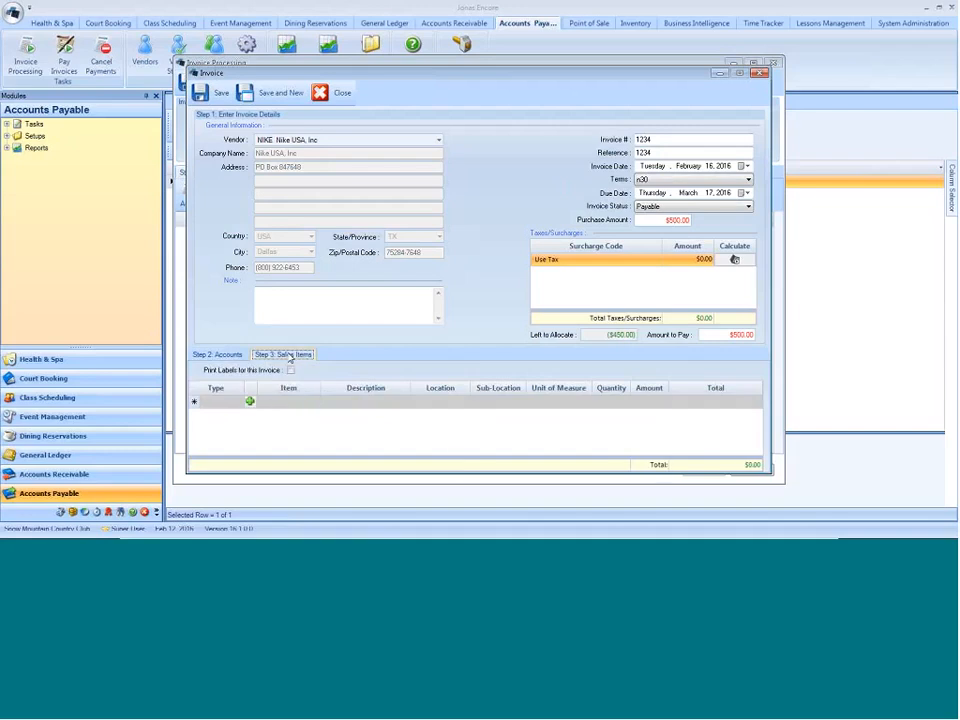
{"action": "left_click", "coordinate": [238, 402]}
{"action": "left_click", "coordinate": [230, 415]}
{"action": "left_click", "coordinate": [290, 401]}
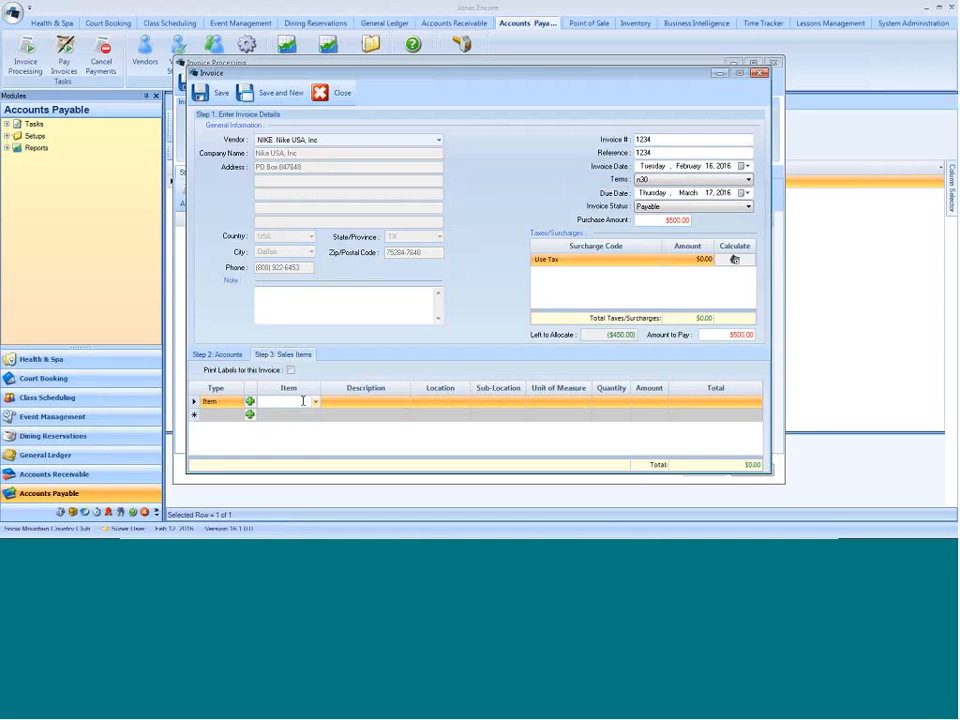
{"action": "type", "text": "ball"}
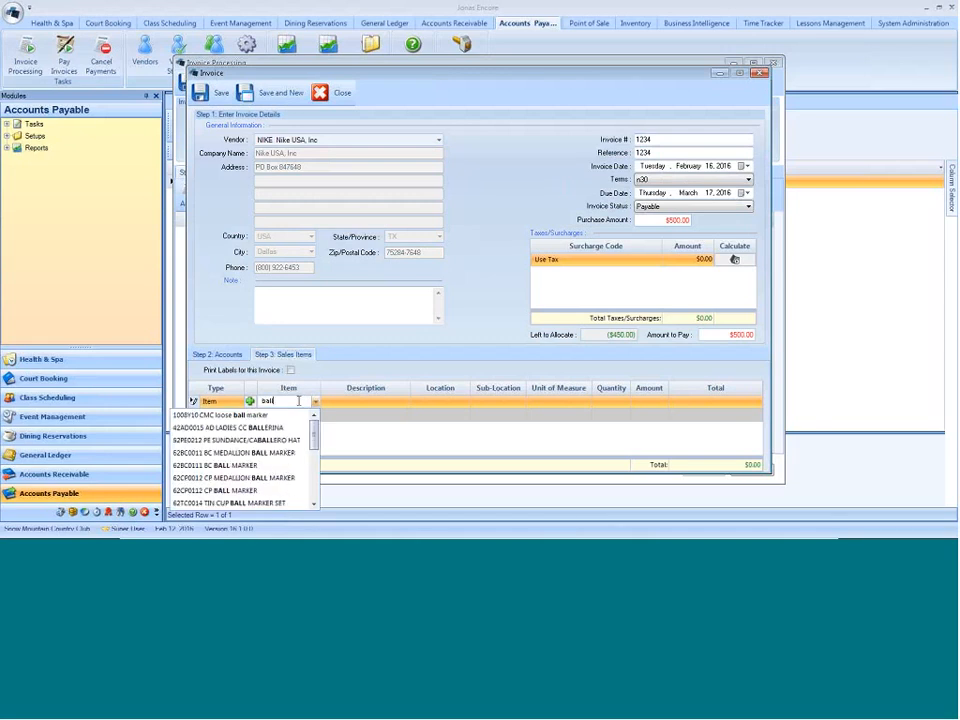
{"action": "key", "text": "BackSpace"}
{"action": "key", "text": "BackSpace"}
{"action": "key", "text": "BackSpace"}
{"action": "key", "text": "BackSpace"}
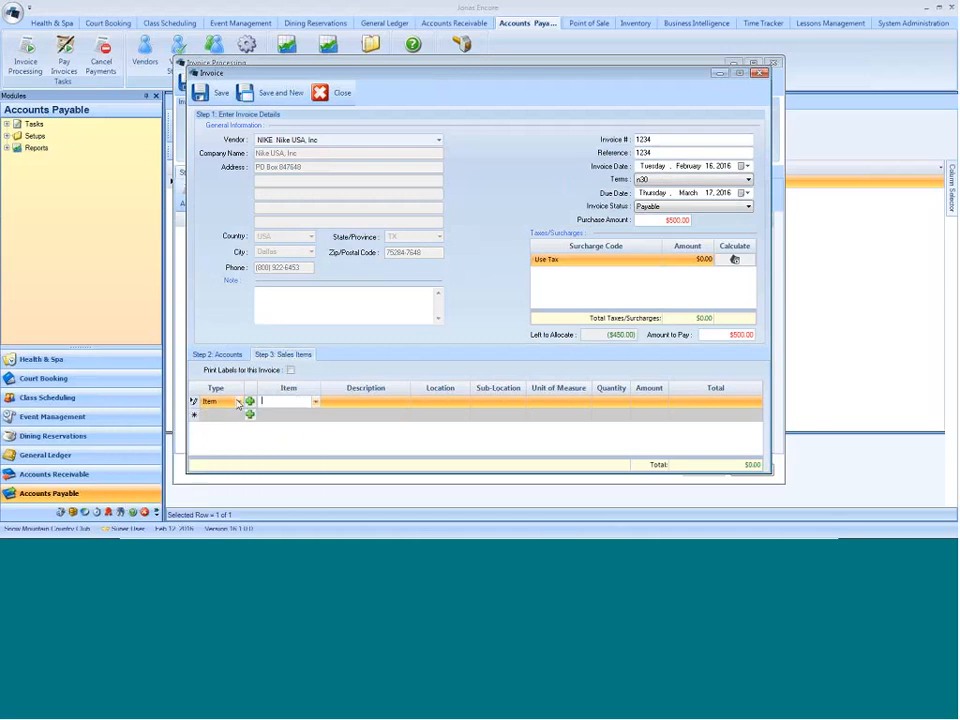
- Set the first sales item to 10NK0014 NIKE TW POLO with quantity 4 and amount $17.22
{"action": "type", "text": "nike"}
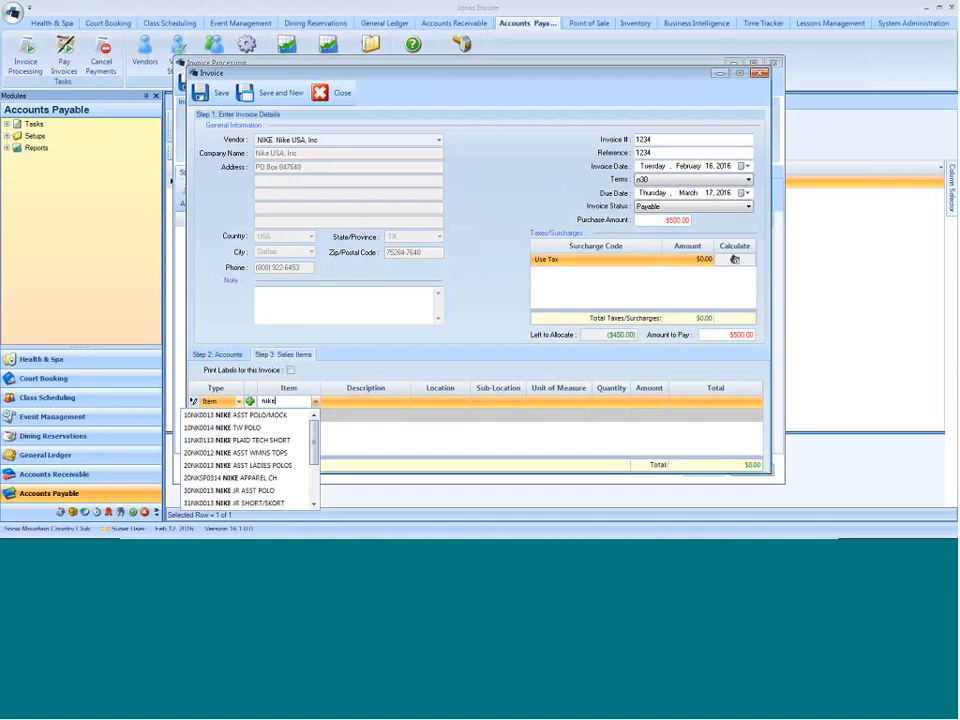
{"action": "left_click", "coordinate": [242, 427]}
{"action": "key", "text": "Tab"}
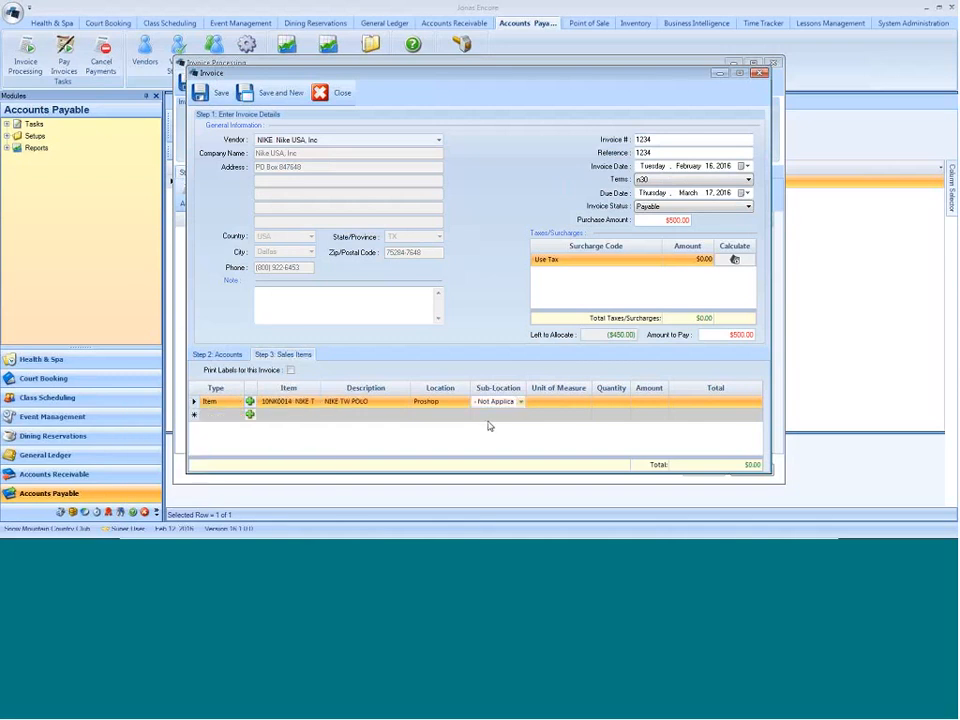
{"action": "key", "text": "Tab"}
{"action": "key", "text": "Tab"}
{"action": "type", "text": "4"}
{"action": "key", "text": "Tab"}
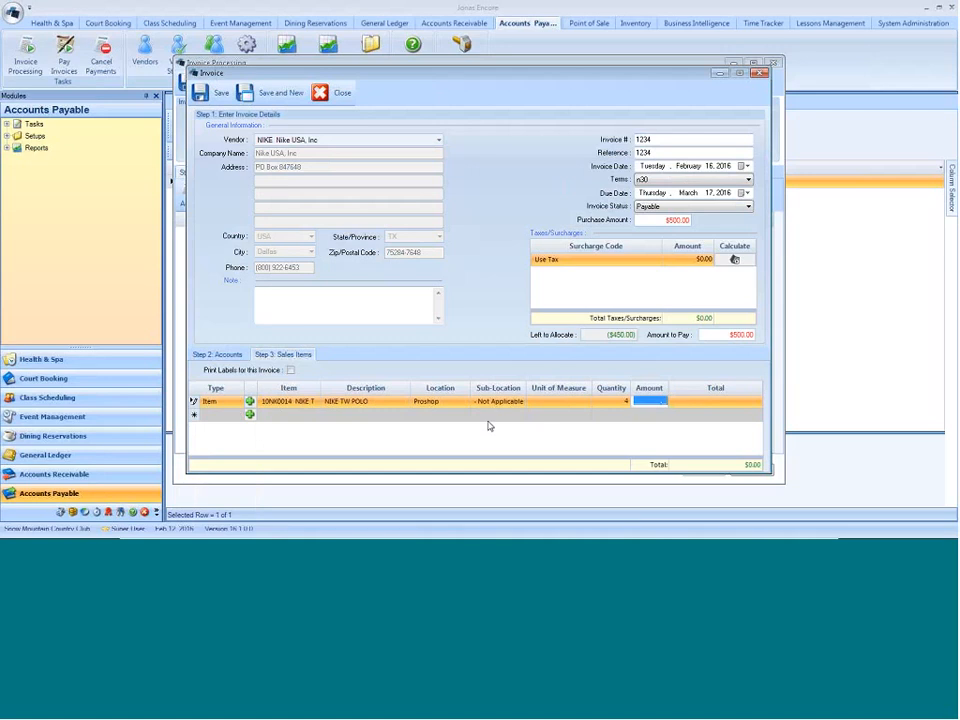
{"action": "key", "text": "Tab"}
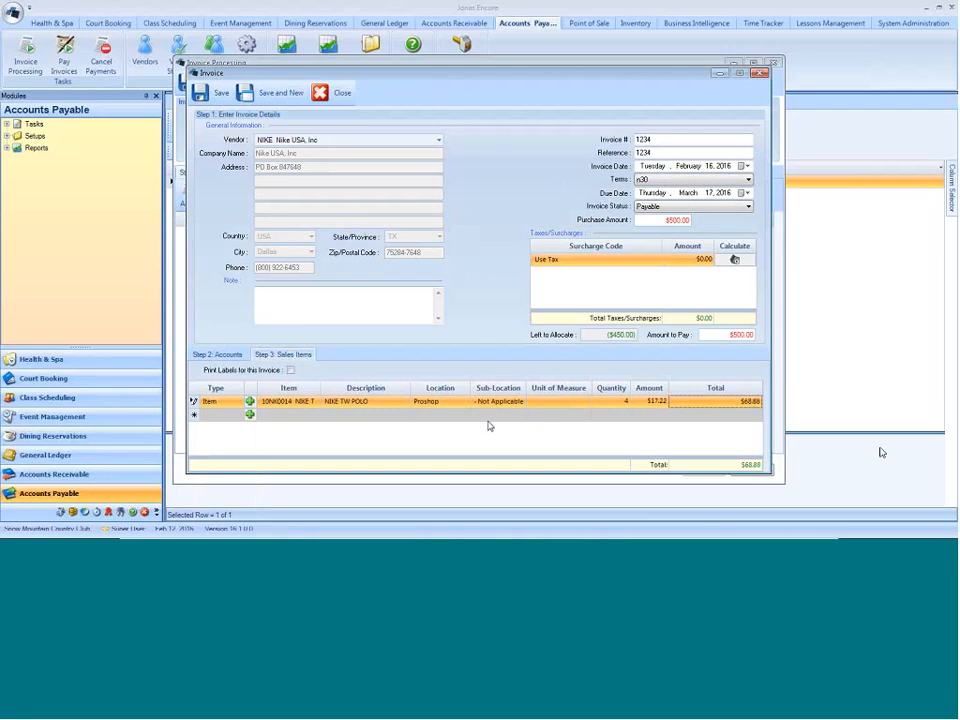
- Add a second sales item, 11NK0113 NIKE PLAID TECH SHORT, with quantity 20 and amount $23.50
{"action": "left_click", "coordinate": [209, 415]}
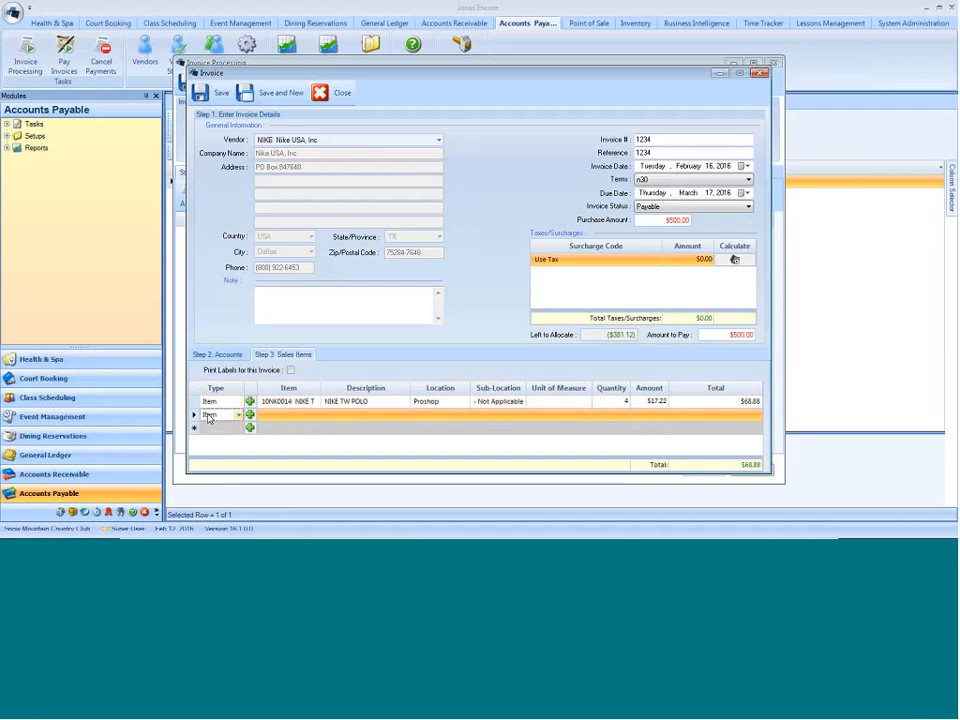
{"action": "left_click", "coordinate": [270, 420]}
{"action": "type", "text": "nike"}
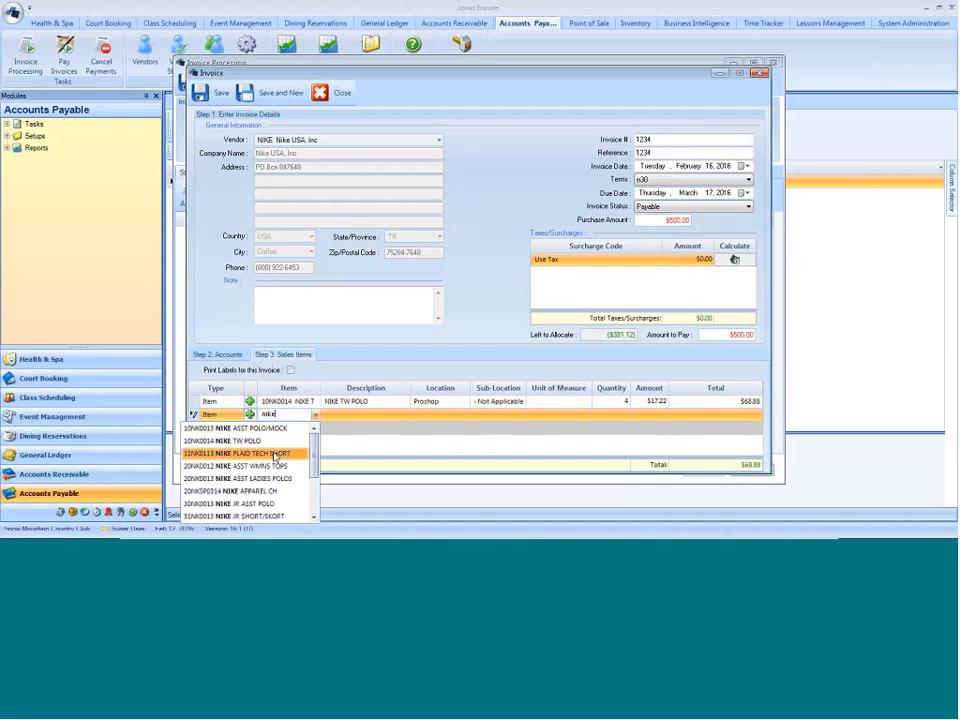
{"action": "left_click", "coordinate": [272, 453]}
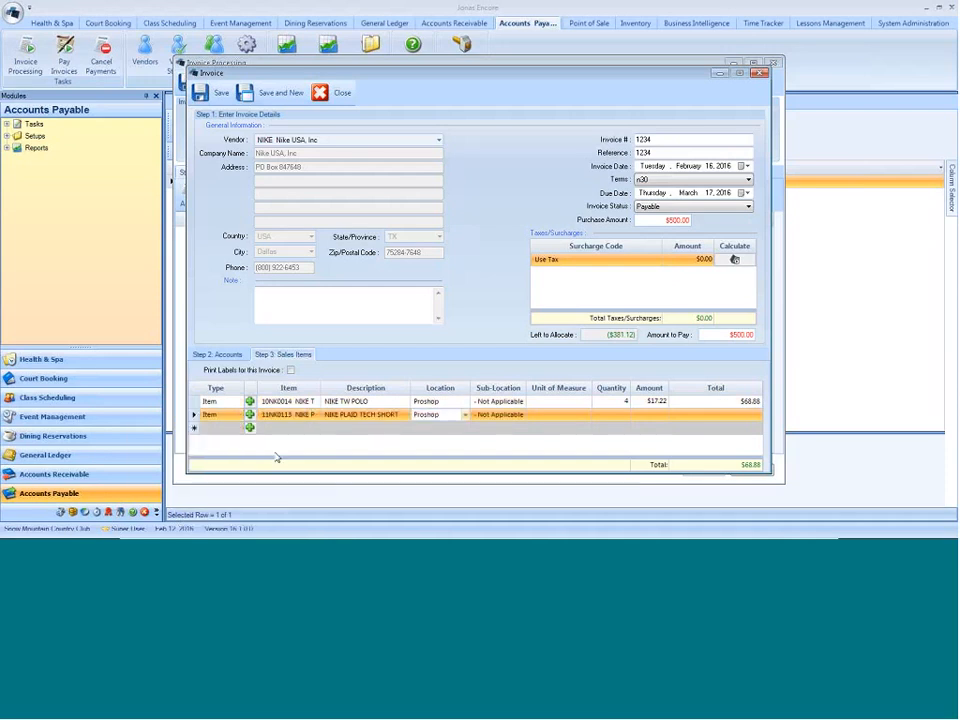
{"action": "type", "text": "2"}
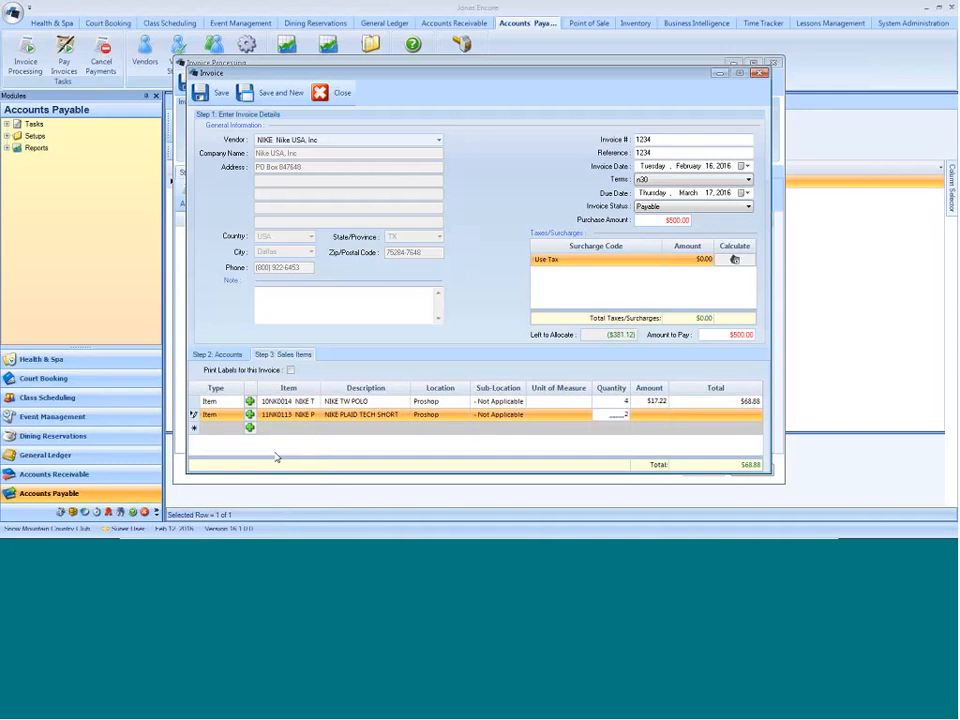
{"action": "type", "text": "0"}
{"action": "key", "text": "Tab"}
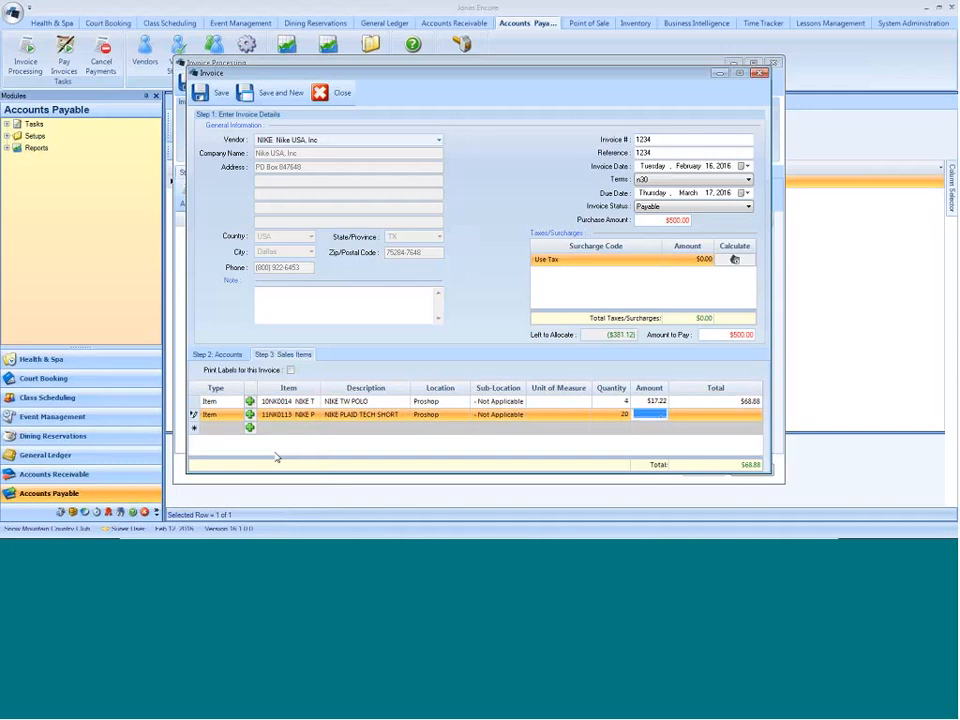
{"action": "type", "text": "23.50"}
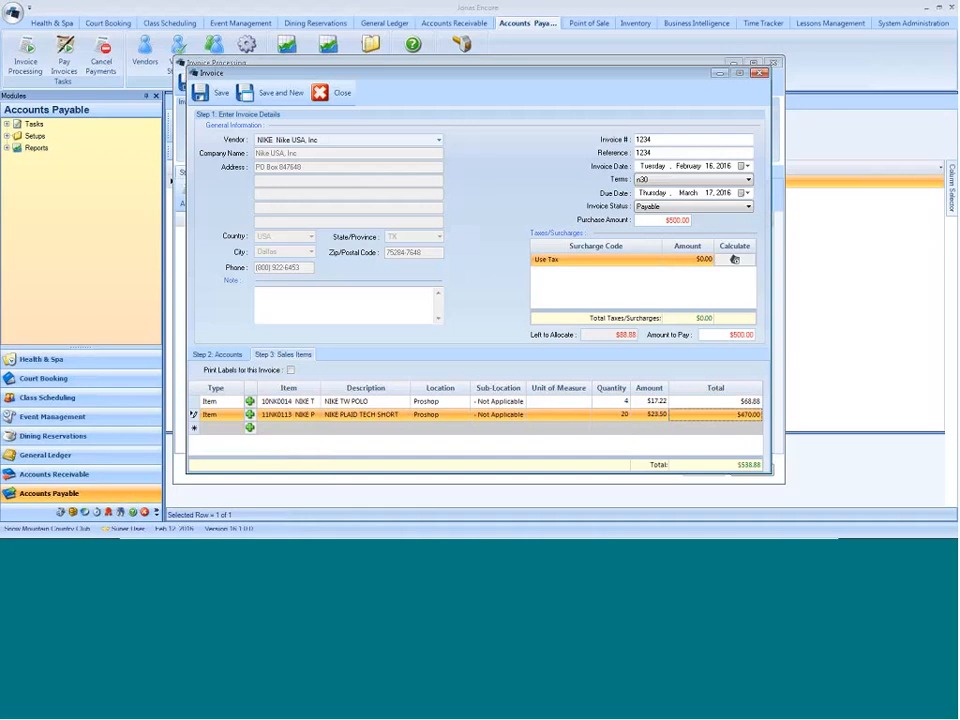
- View the new sales item form from the empty sales items line and close it without saving
{"action": "key", "text": "Tab"}
{"action": "left_click", "coordinate": [252, 428]}
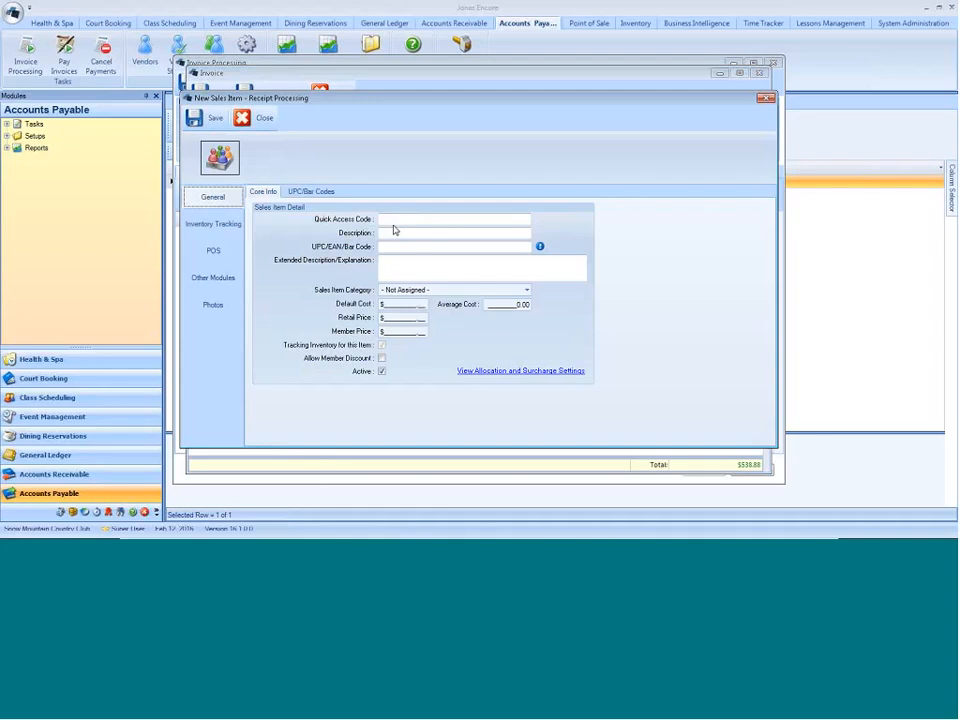
{"action": "left_click", "coordinate": [242, 118]}
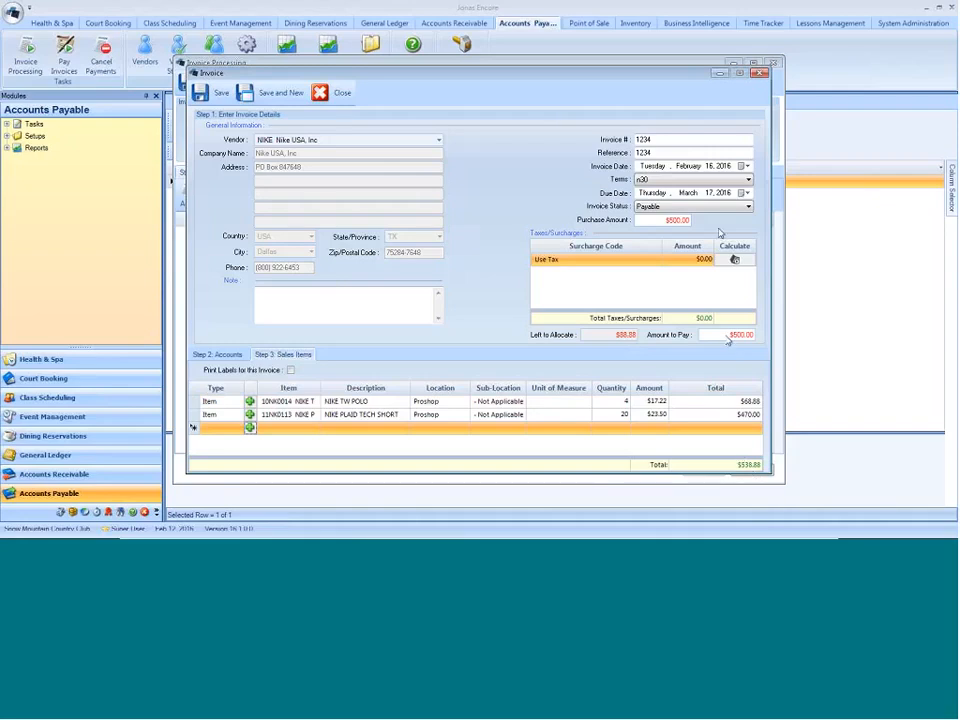
- Set the Nike invoice's purchase amount to $588.88
{"action": "left_click_drag", "start_coordinate": [664, 220], "coordinate": [951, 218]}
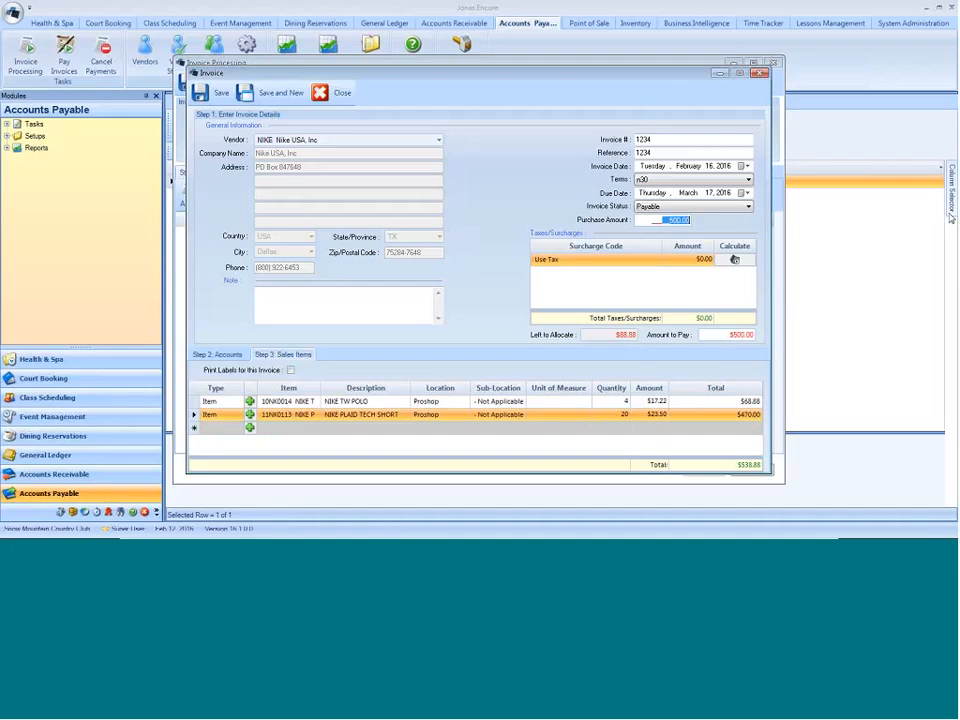
{"action": "type", "text": "88.88"}
{"action": "key", "text": "Tab"}
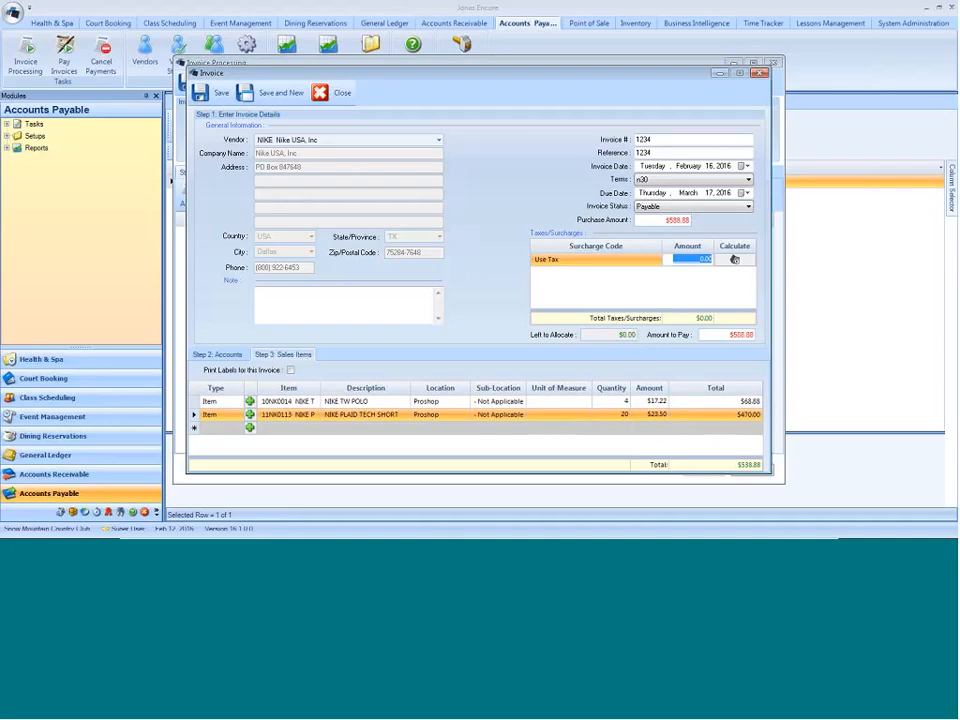
- Check the invoice's account and sales item lines, and save the invoice to the batch
{"action": "left_click", "coordinate": [230, 355]}
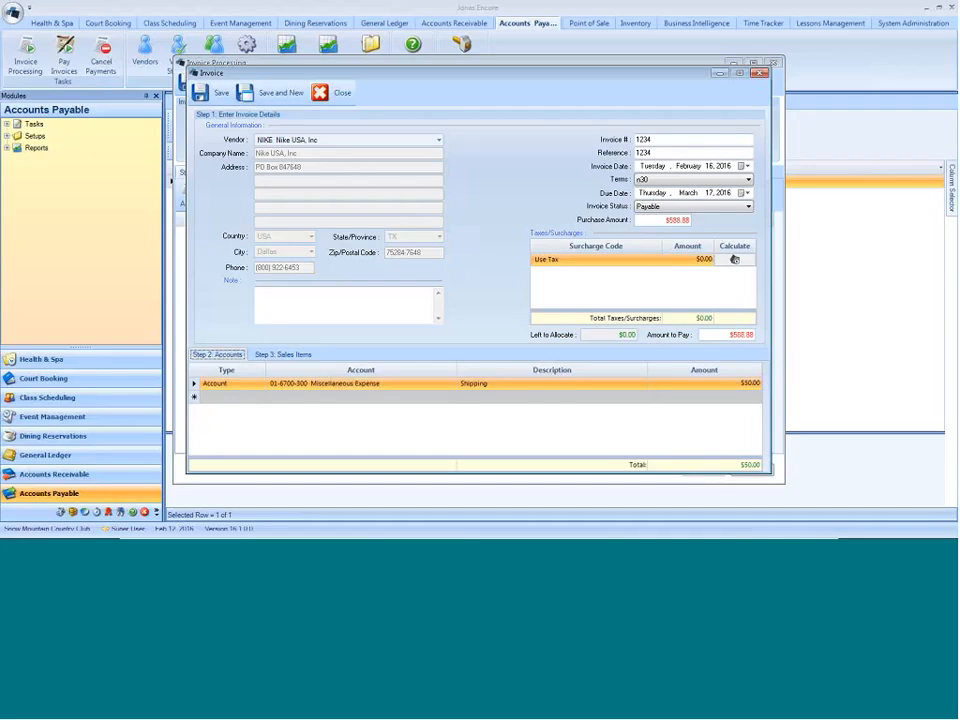
{"action": "left_click", "coordinate": [283, 354]}
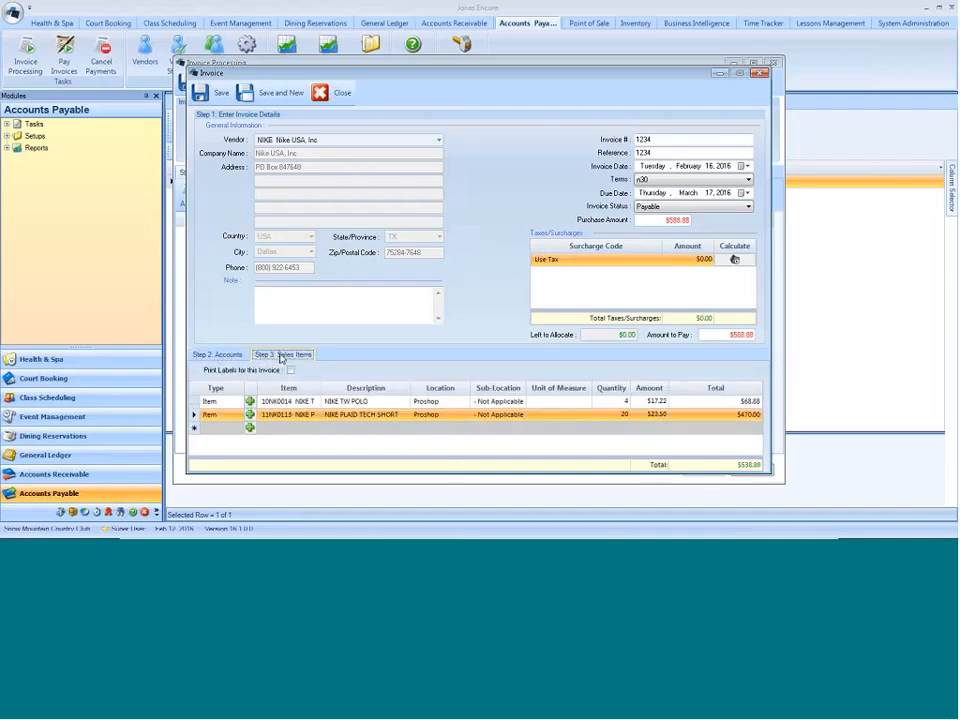
{"action": "left_click", "coordinate": [221, 92]}
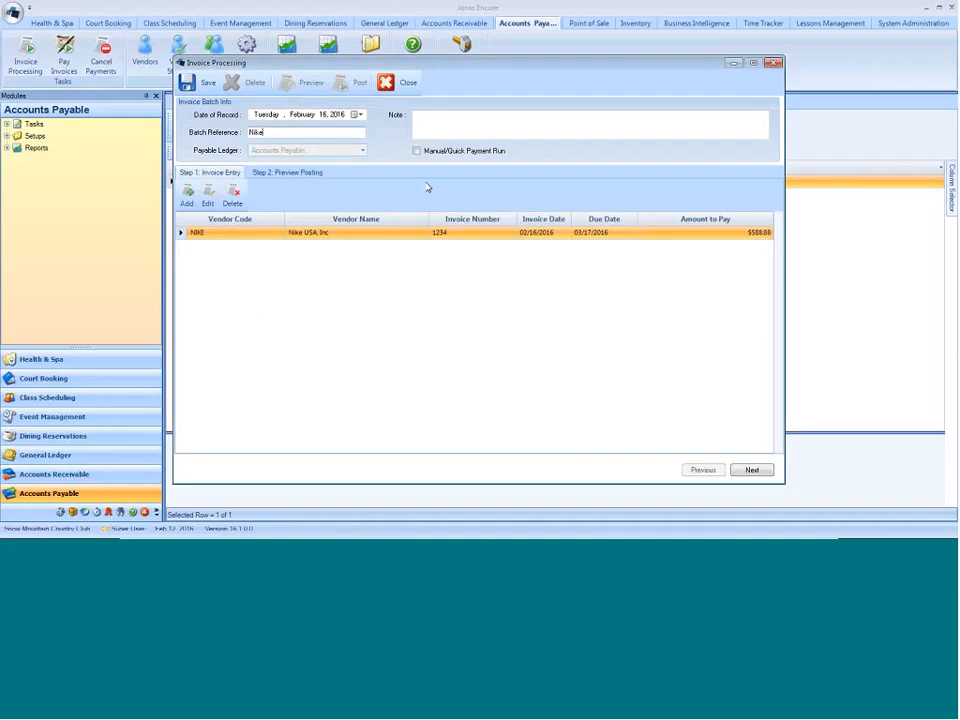
- Preview the Nike batch's general ledger postings for inventory and shipping, and close the batch without saving changes
{"action": "left_click", "coordinate": [312, 173]}
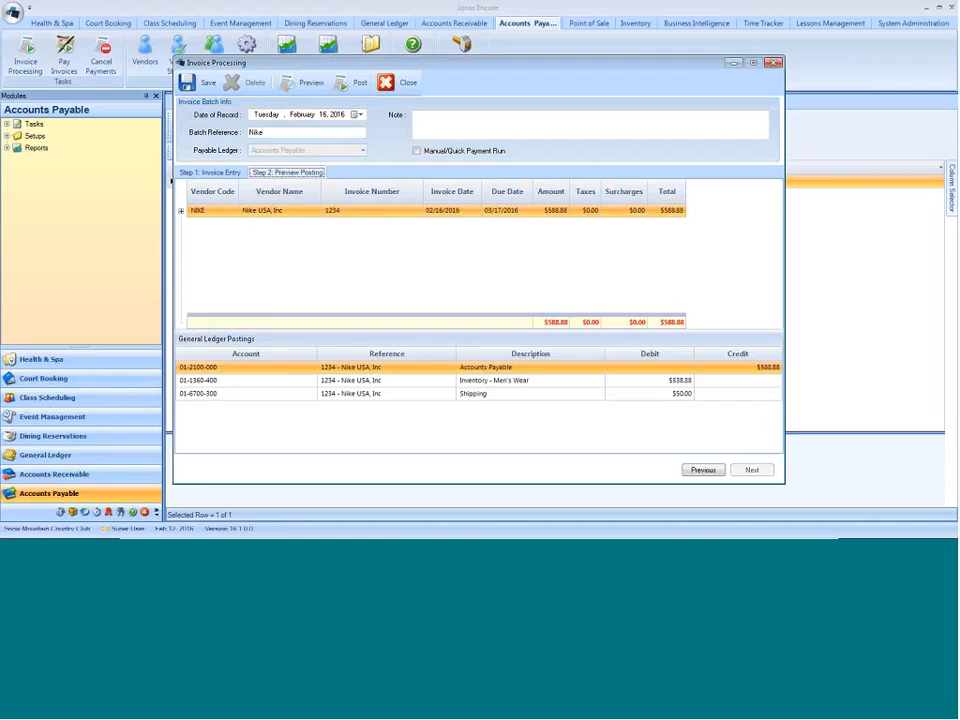
{"action": "left_click", "coordinate": [489, 381]}
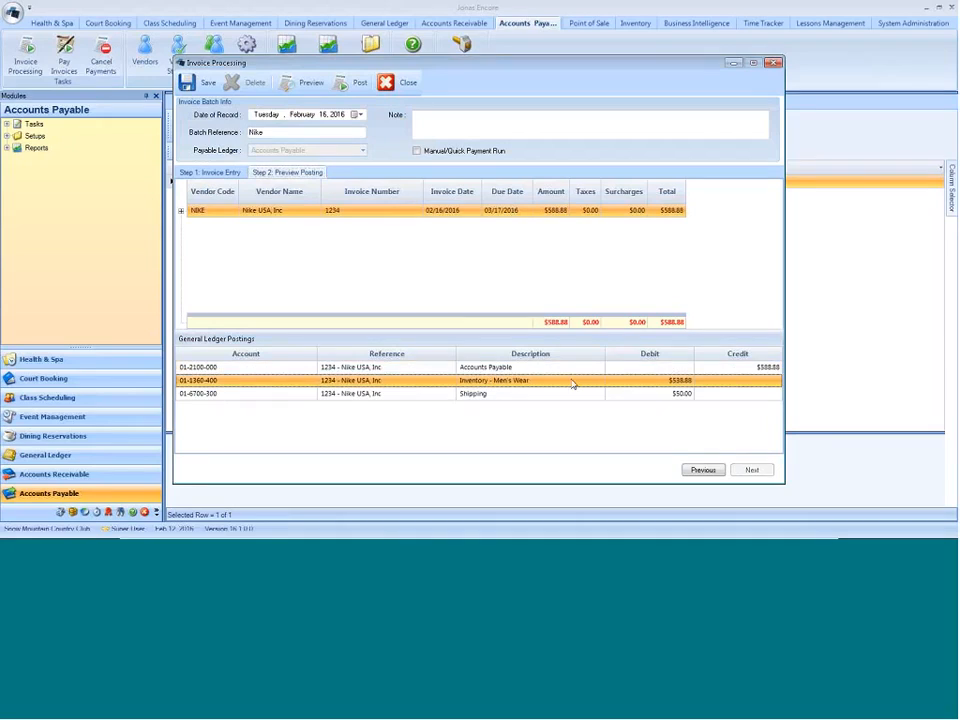
{"action": "left_click", "coordinate": [474, 395]}
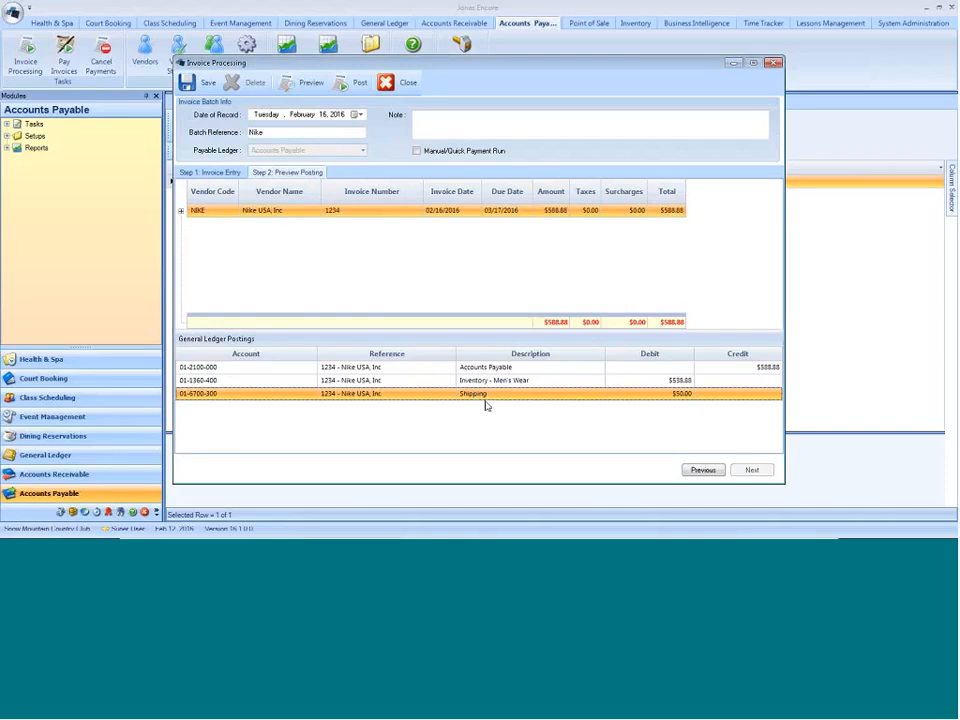
{"action": "left_click", "coordinate": [397, 84]}
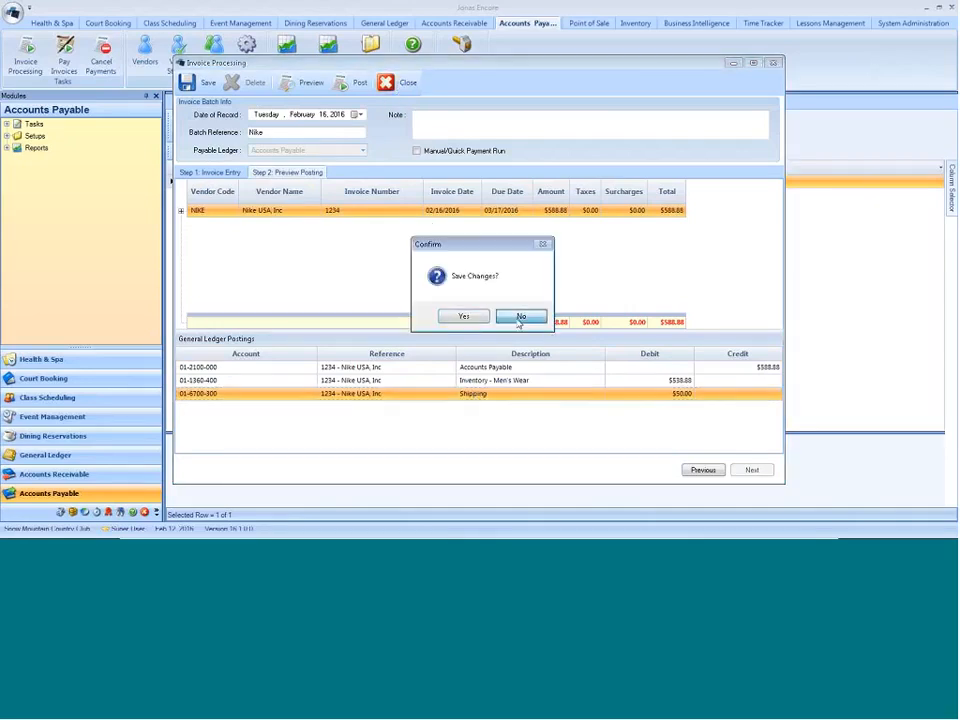
{"action": "left_click", "coordinate": [522, 316]}
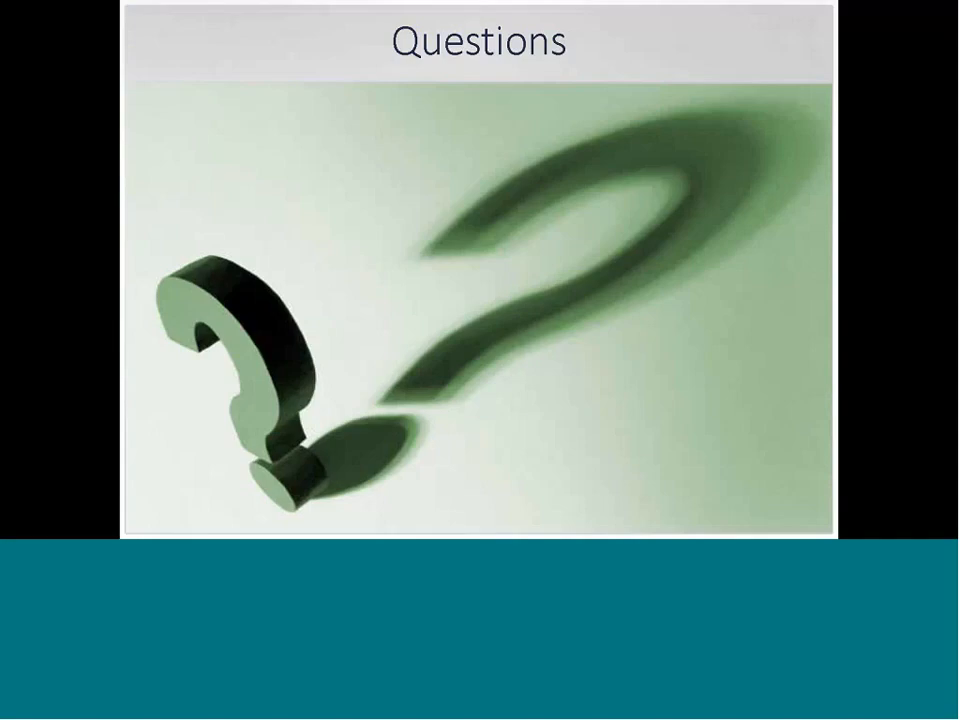